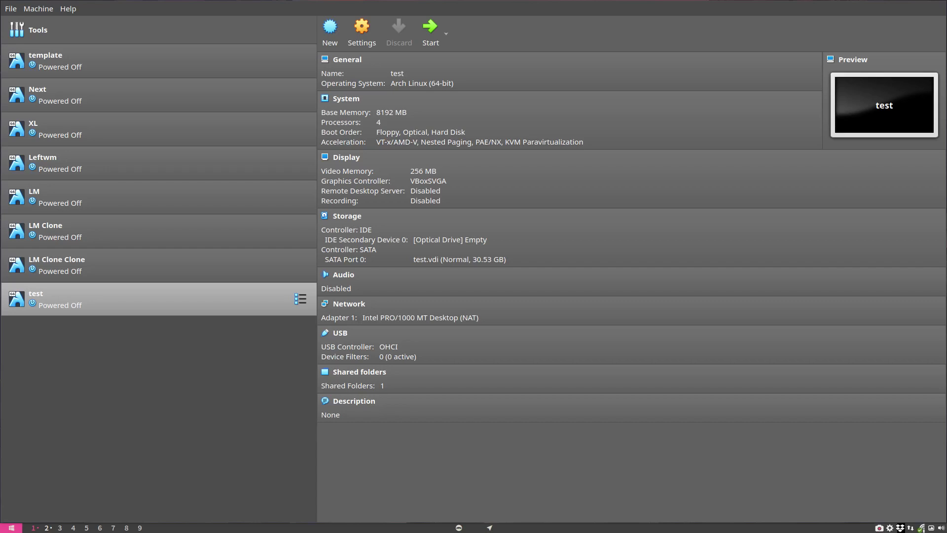
Load linuxmint-20.2.0-2021.11.14-xfce-64bit.iso from Downloads into the test VM's empty optical drive.
{"action": "left_click", "coordinate": [461, 239]}
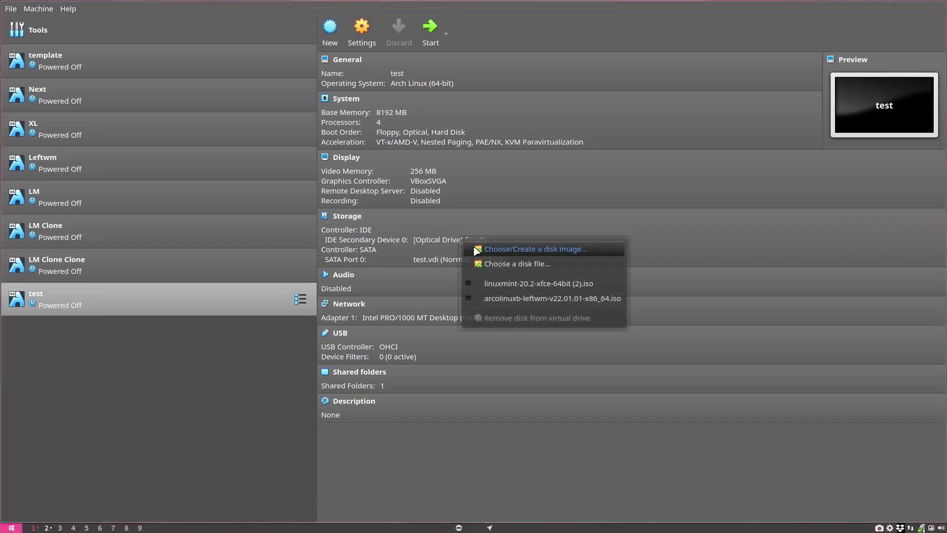
{"action": "left_click", "coordinate": [518, 265]}
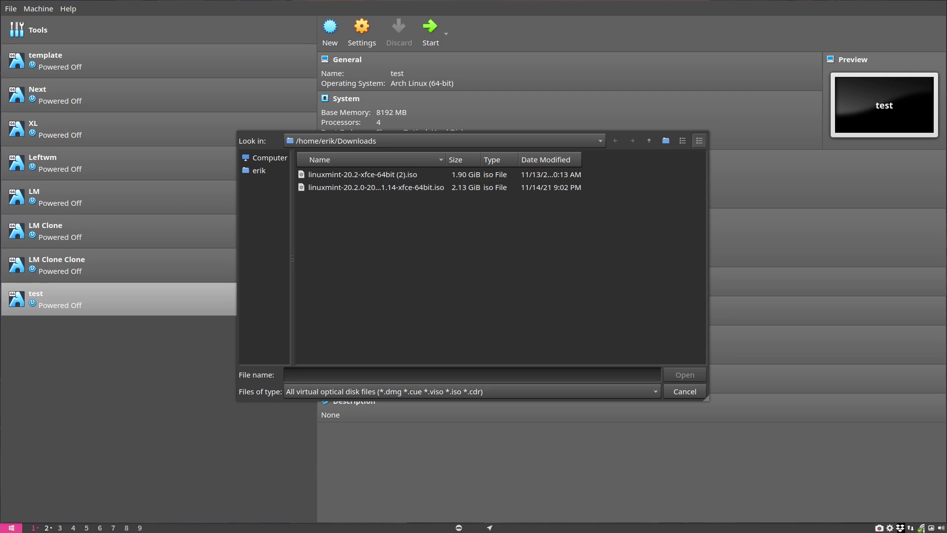
{"action": "left_click", "coordinate": [457, 191]}
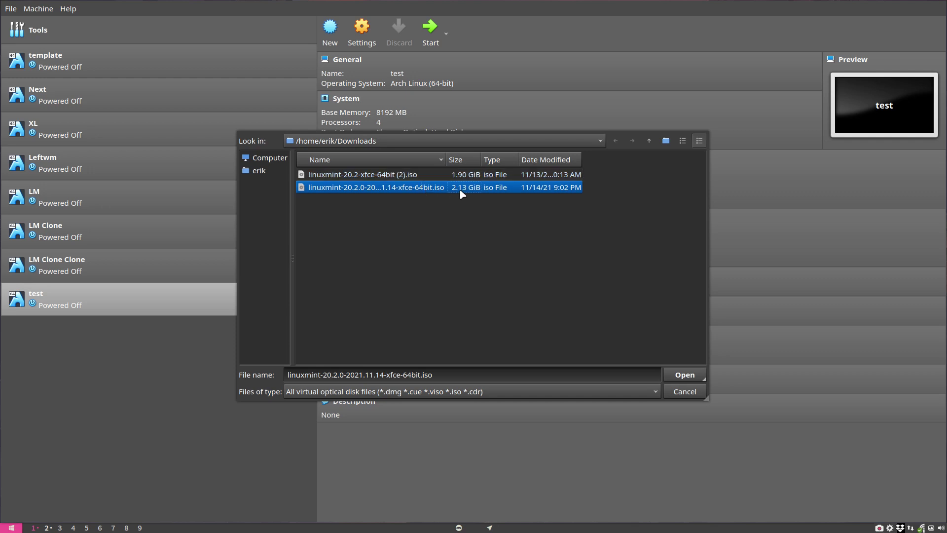
{"action": "left_click", "coordinate": [685, 375]}
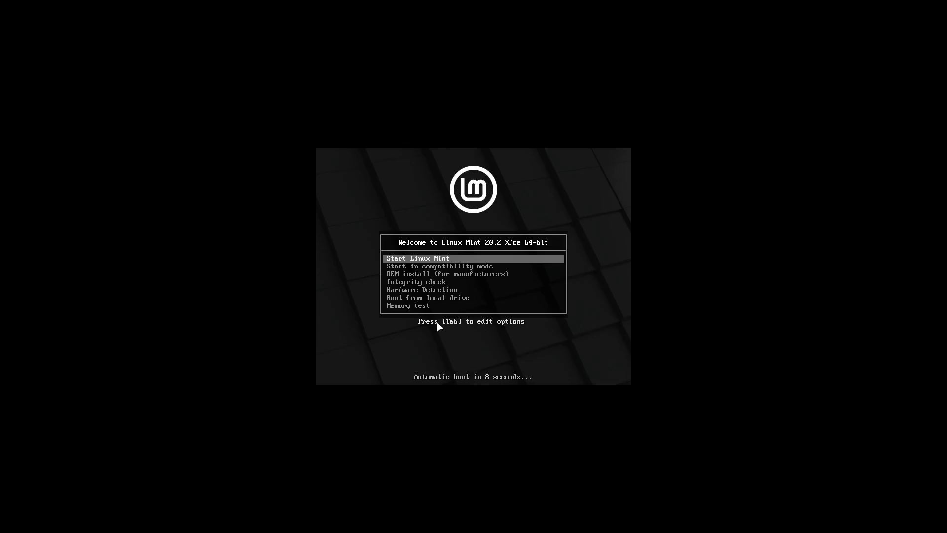
Halt the boot countdown and keep 'Start Linux Mint' selected to boot the live desktop.
{"action": "key", "text": "Down"}
{"action": "key", "text": "Up"}
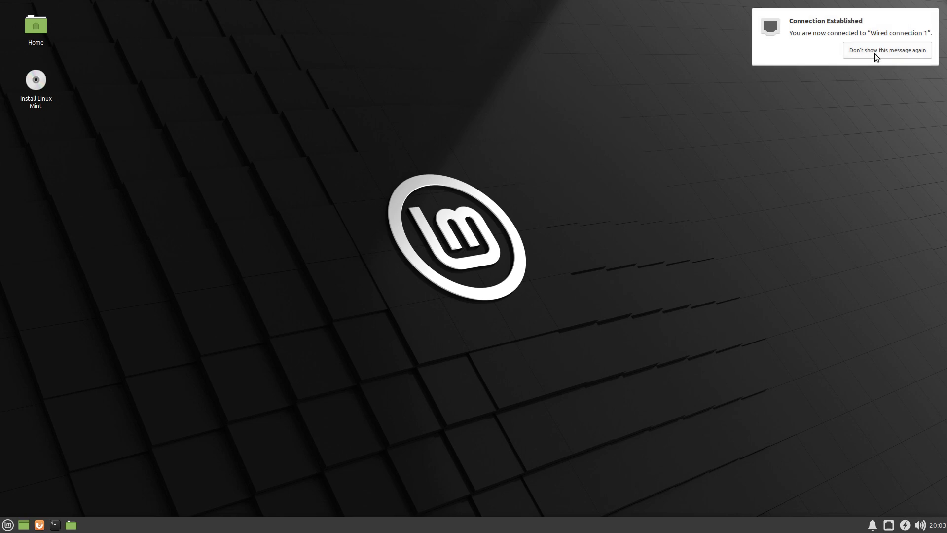
Permanently dismiss the network-connection notice and browse the menu's Accessories category.
{"action": "left_click", "coordinate": [875, 52]}
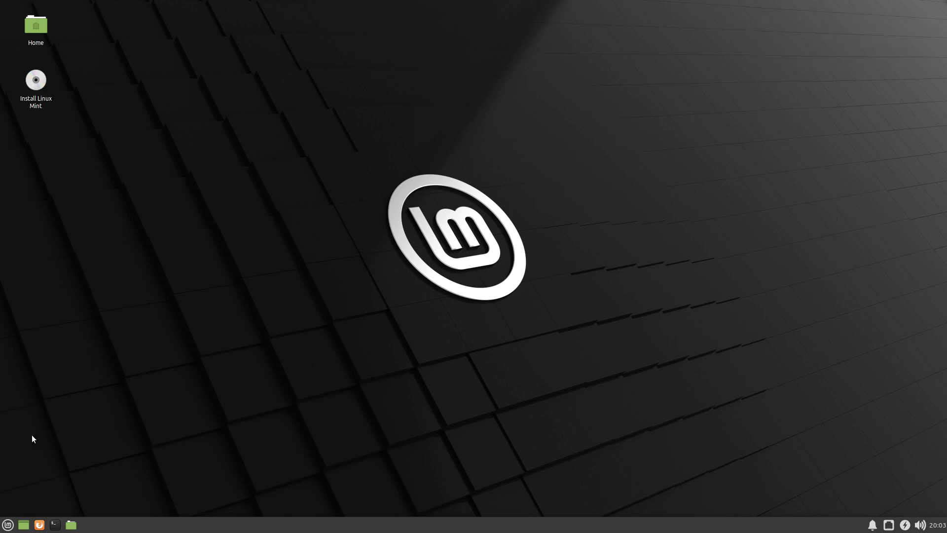
{"action": "left_click", "coordinate": [8, 525]}
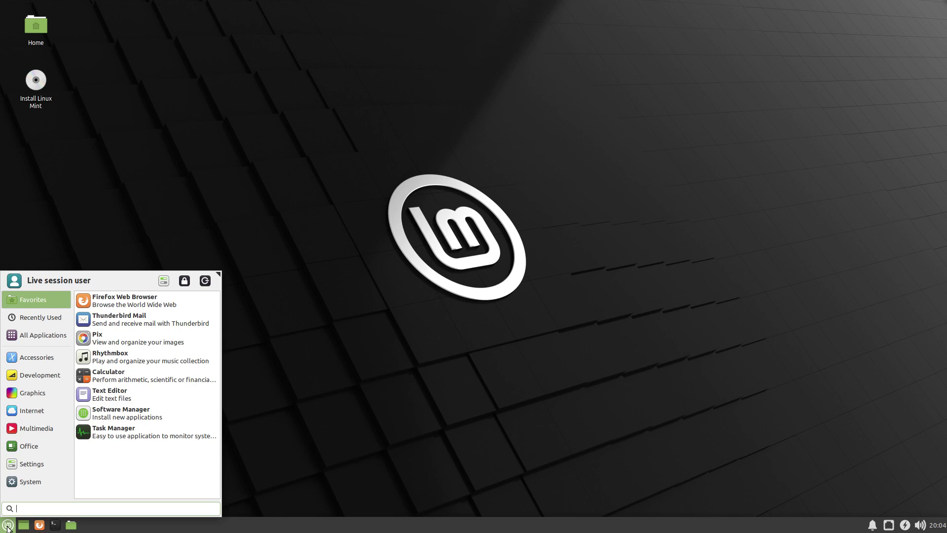
{"action": "mouse_move", "coordinate": [45, 360]}
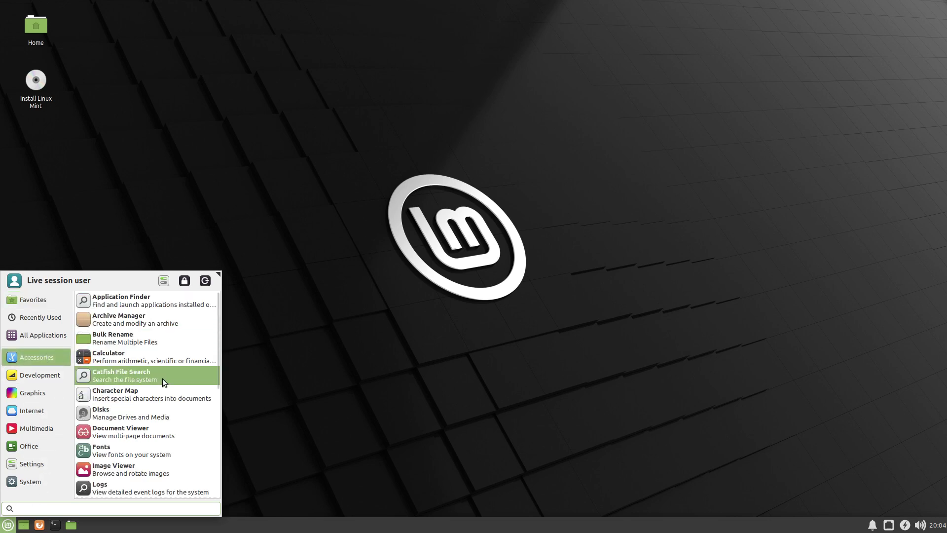
{"action": "scroll", "coordinate": [167, 461], "scroll_direction": "down", "scroll_amount": 4}
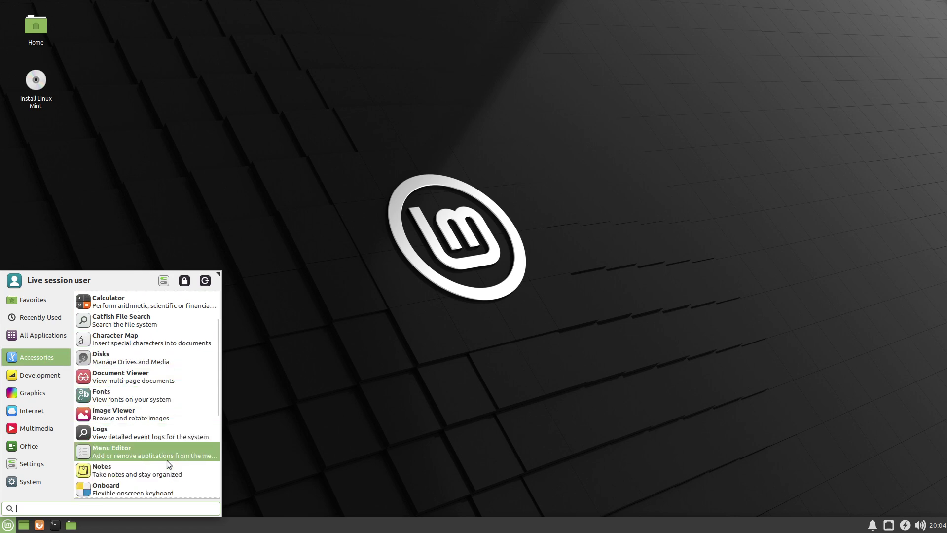
{"action": "scroll", "coordinate": [167, 460], "scroll_direction": "down", "scroll_amount": 3}
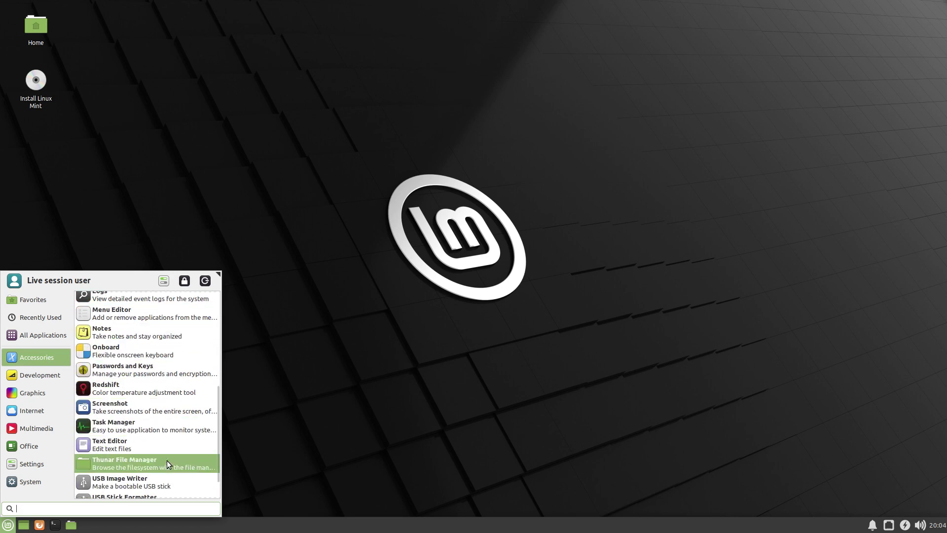
{"action": "scroll", "coordinate": [167, 460], "scroll_direction": "down", "scroll_amount": 1}
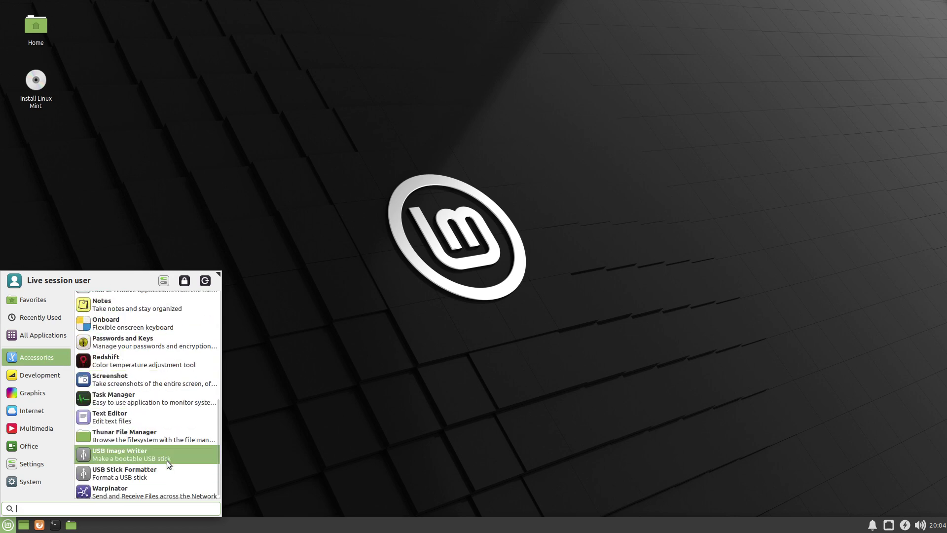
{"action": "scroll", "coordinate": [167, 460], "scroll_direction": "down", "scroll_amount": 1}
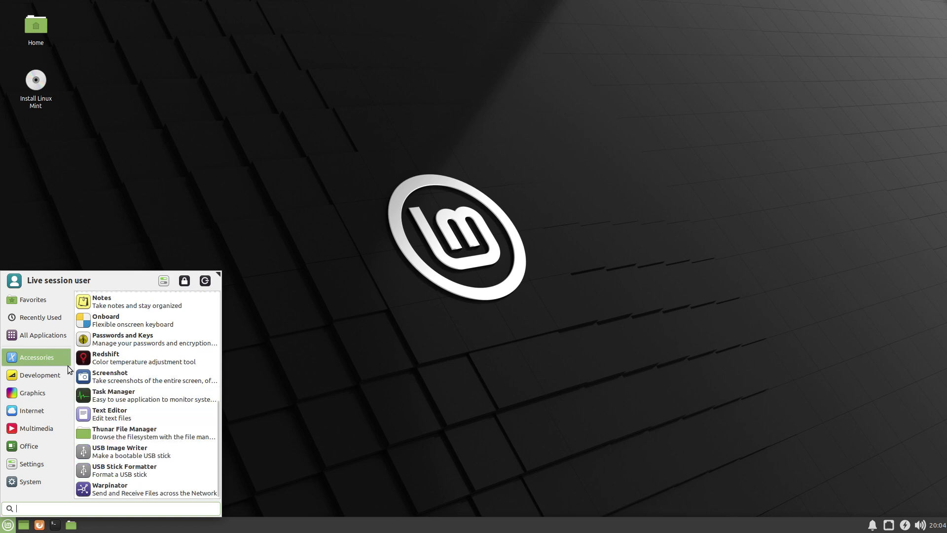
Browse the Graphics, Multimedia, Settings and System categories of the application menu.
{"action": "mouse_move", "coordinate": [48, 380]}
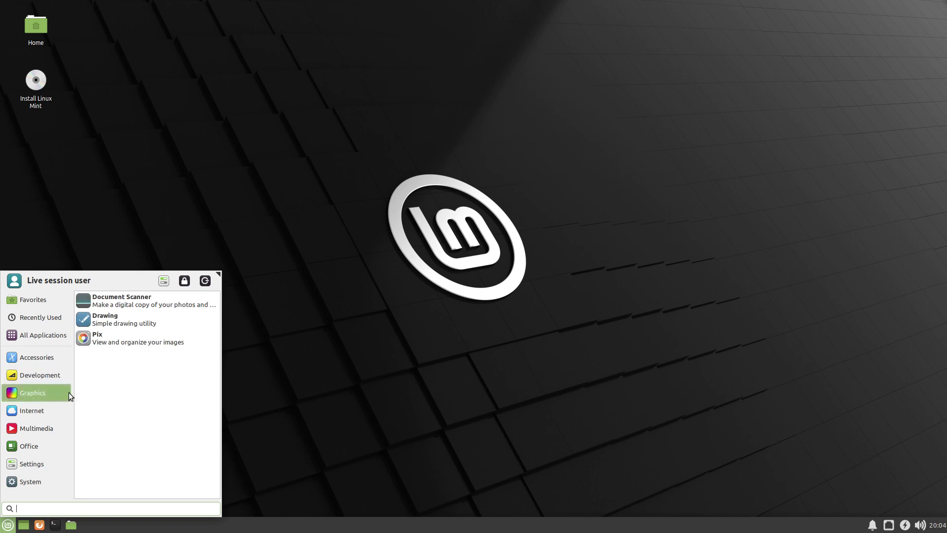
{"action": "mouse_move", "coordinate": [52, 412]}
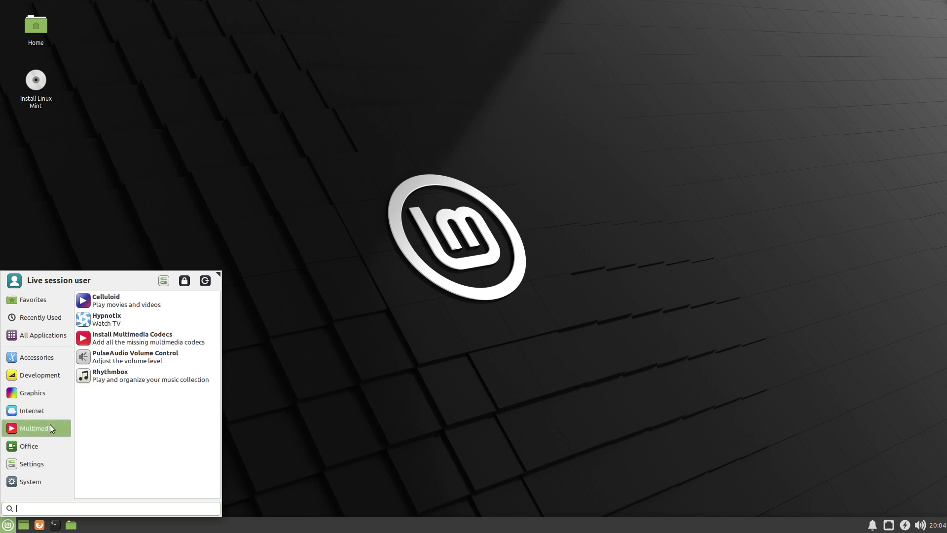
{"action": "mouse_move", "coordinate": [50, 450]}
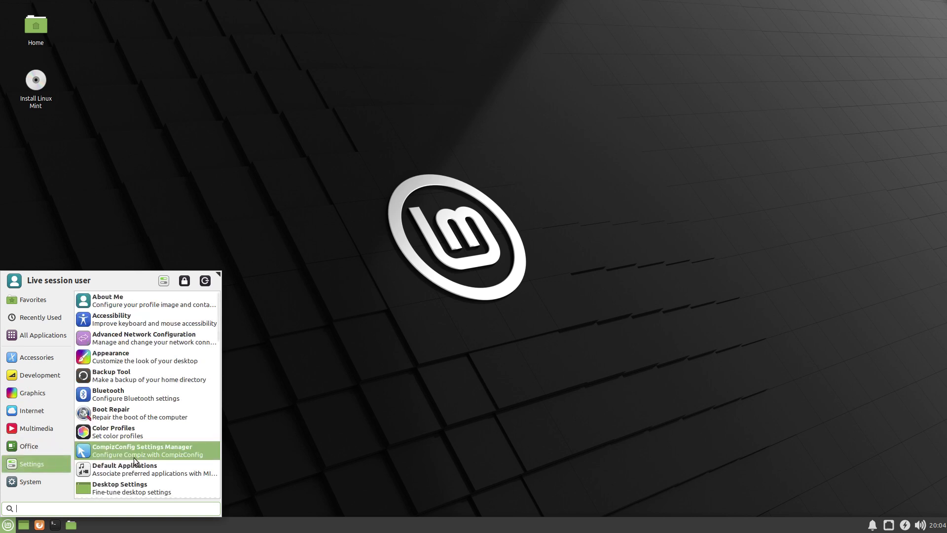
{"action": "scroll", "coordinate": [134, 457], "scroll_direction": "down", "scroll_amount": 5}
{"action": "scroll", "coordinate": [134, 458], "scroll_direction": "down", "scroll_amount": 5}
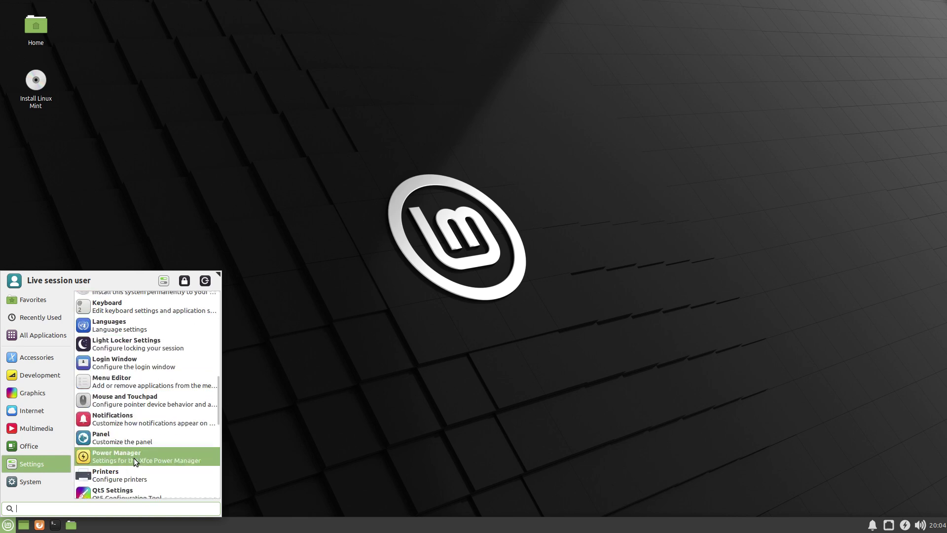
{"action": "scroll", "coordinate": [134, 458], "scroll_direction": "down", "scroll_amount": 5}
{"action": "scroll", "coordinate": [134, 458], "scroll_direction": "down", "scroll_amount": 3}
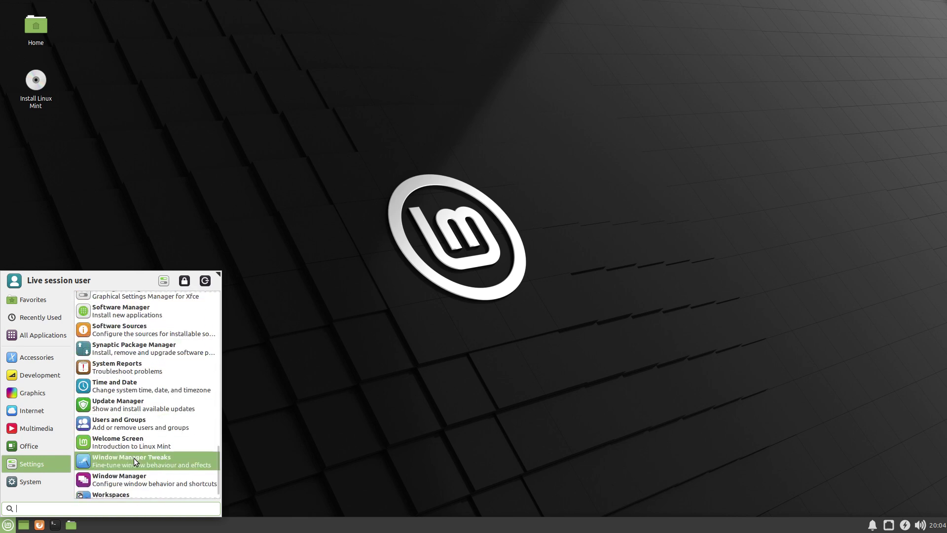
{"action": "left_click", "coordinate": [22, 481]}
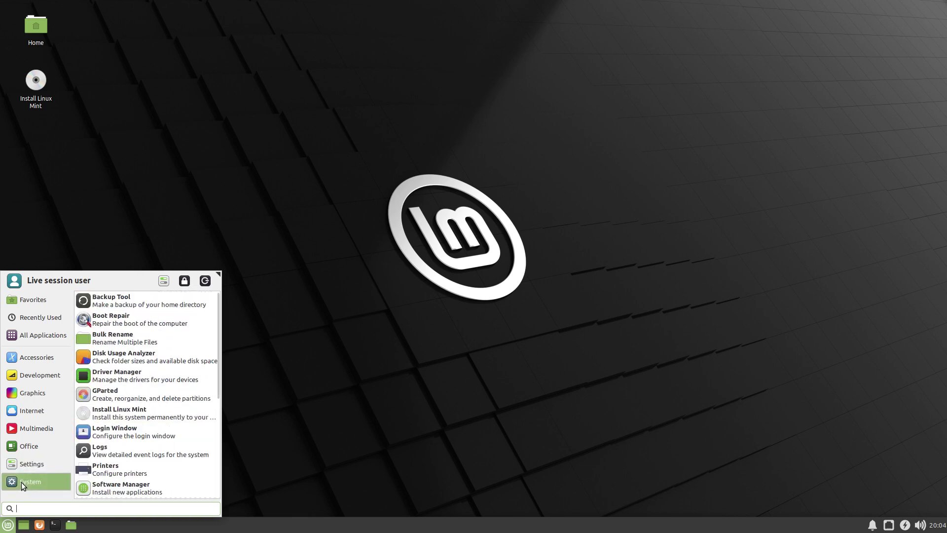
Close the menu and open a terminal moved to the top of the screen.
{"action": "left_click", "coordinate": [431, 296]}
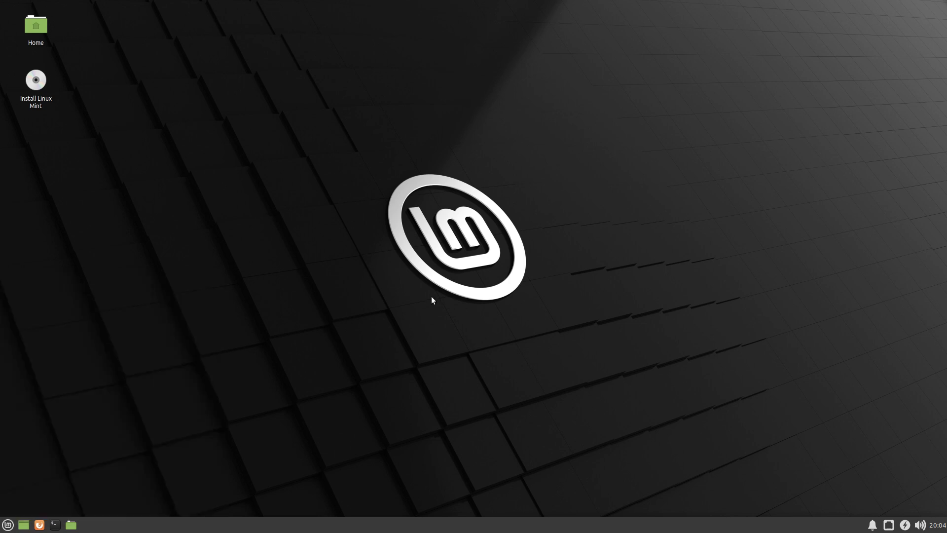
{"action": "key", "text": "ctrl+alt+t"}
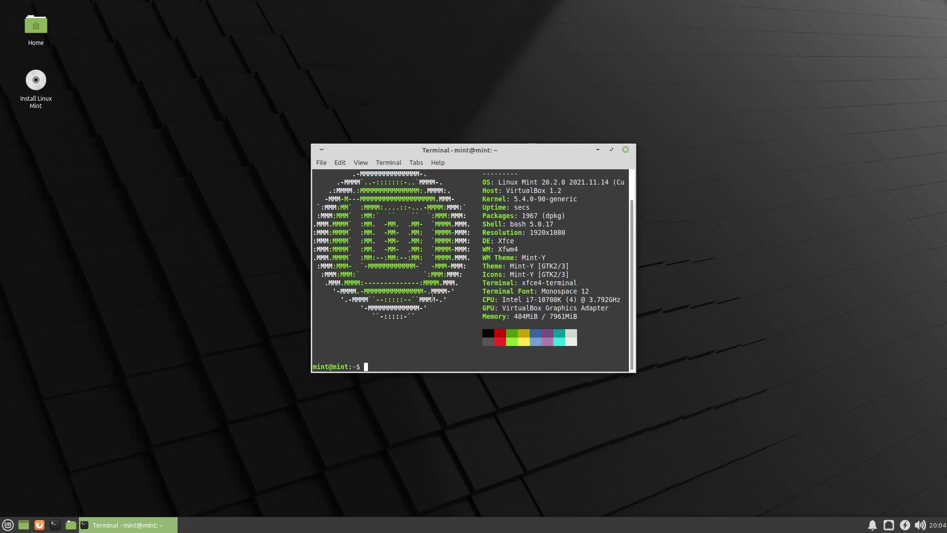
{"action": "left_click_drag", "start_coordinate": [491, 151], "coordinate": [501, 56]}
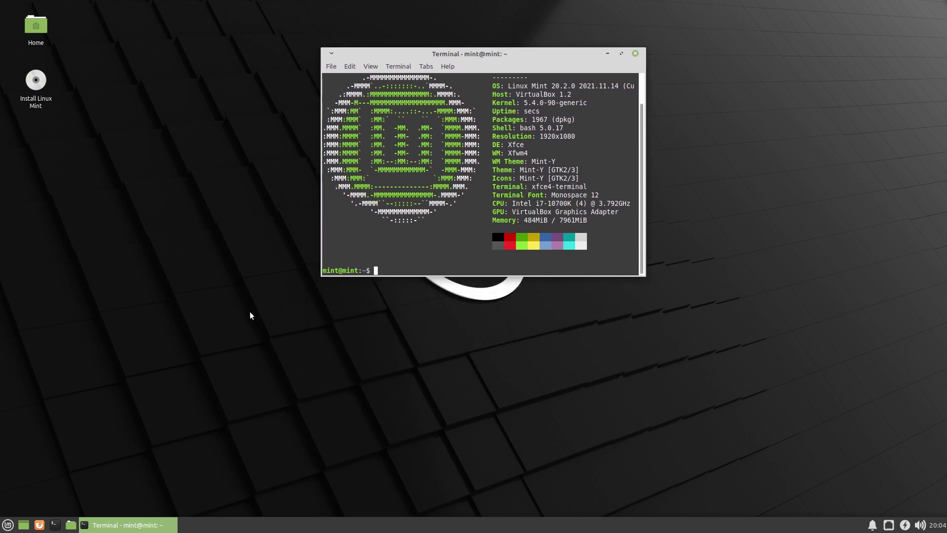
With hidden files shown in Thunar, confirm .bashrc ends with a neofetch line, then close Xed and Thunar.
{"action": "left_click", "coordinate": [71, 525]}
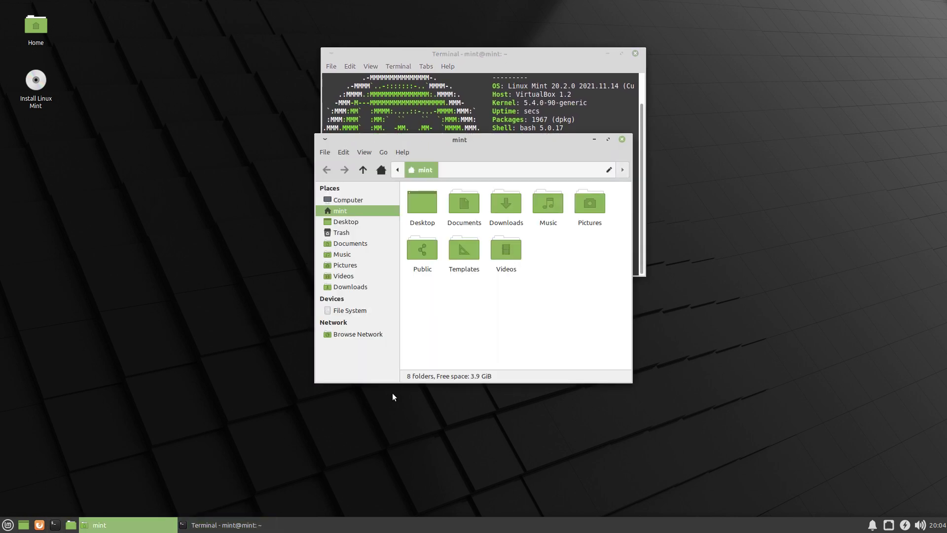
{"action": "key", "text": "ctrl+h"}
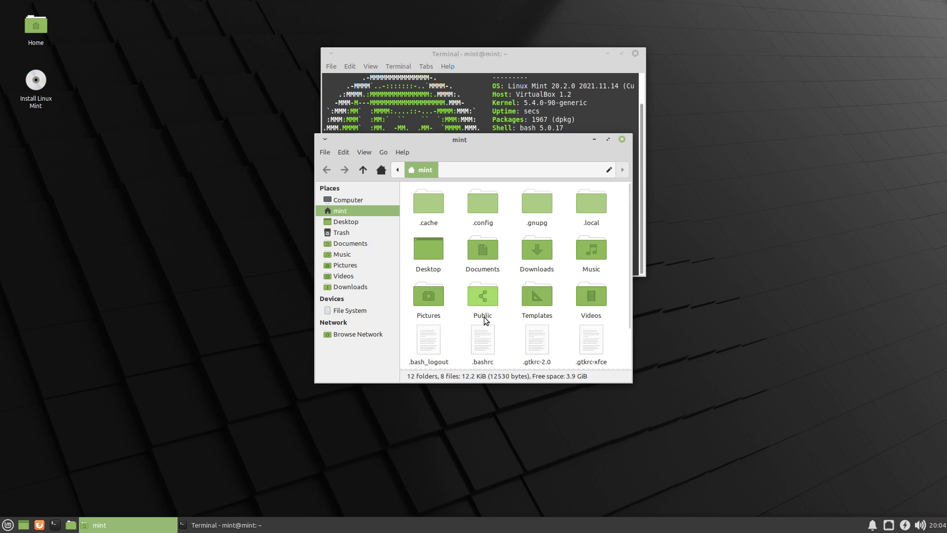
{"action": "scroll", "coordinate": [491, 315], "scroll_direction": "down", "scroll_amount": 2}
{"action": "double_click", "coordinate": [486, 306]}
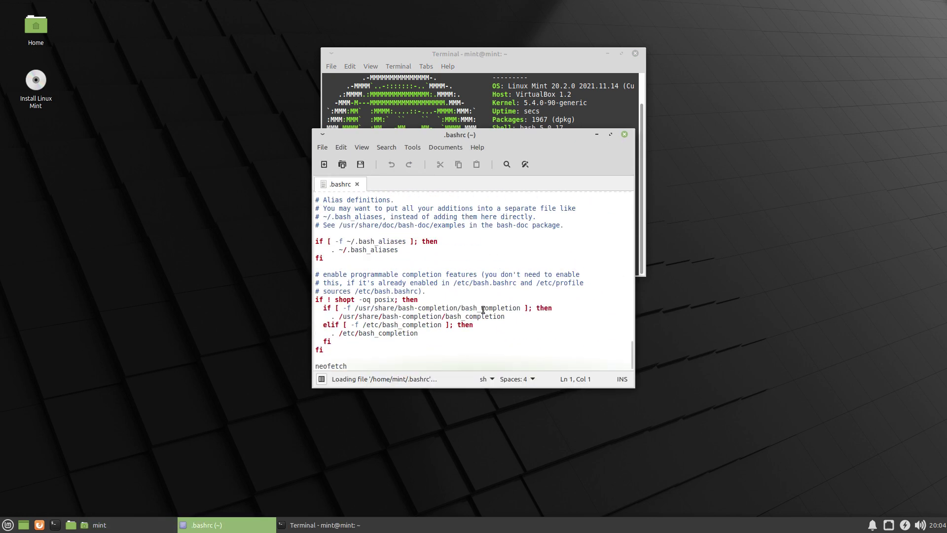
{"action": "left_click", "coordinate": [347, 366]}
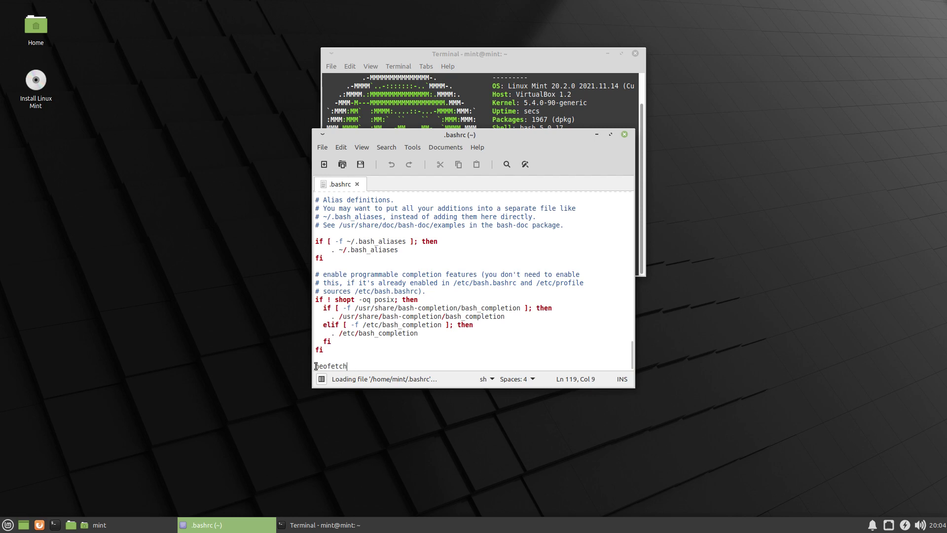
{"action": "left_click", "coordinate": [625, 134]}
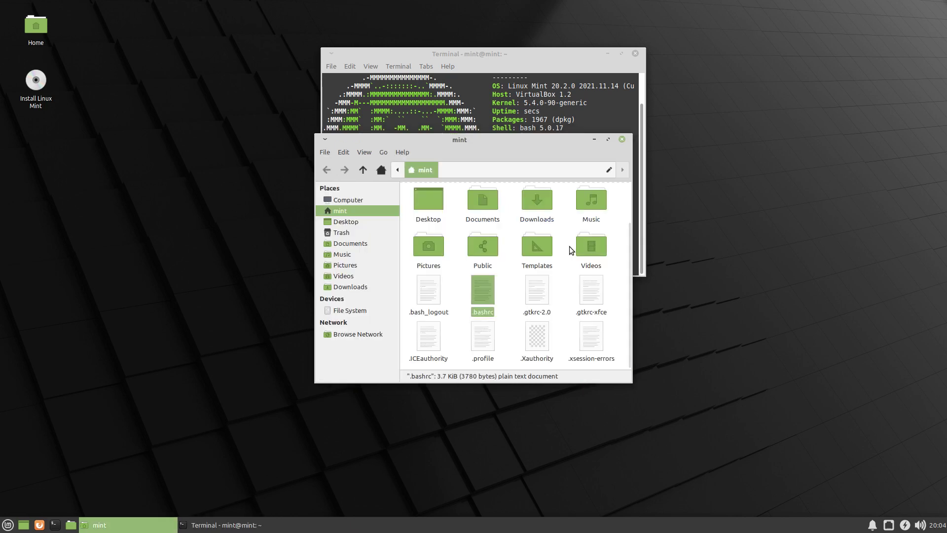
{"action": "left_click", "coordinate": [622, 139]}
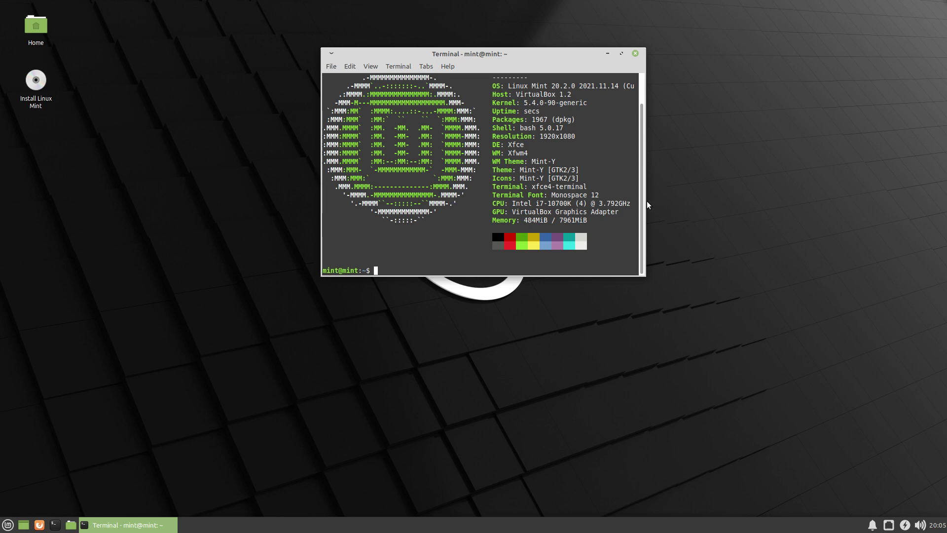
{"action": "left_click_drag", "start_coordinate": [648, 205], "coordinate": [753, 200]}
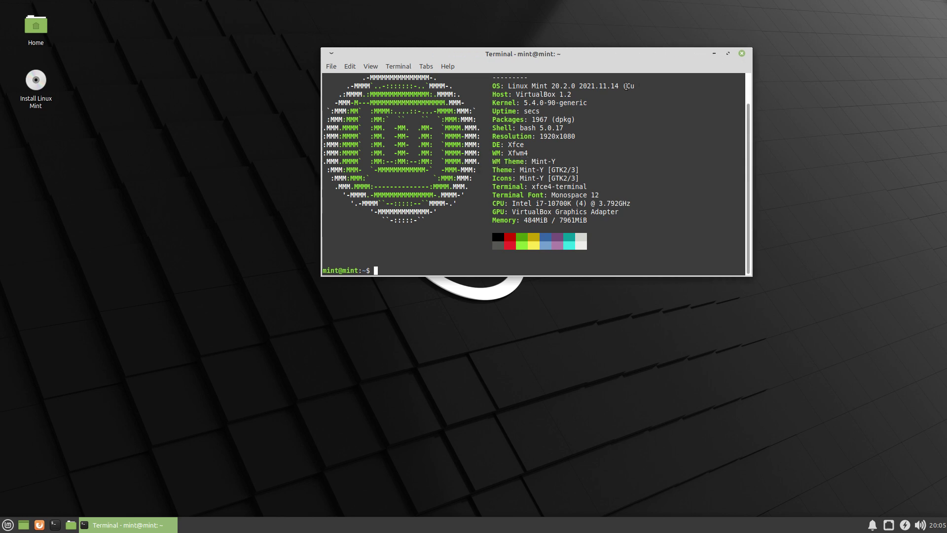
{"action": "type", "text": "neofetch"}
{"action": "key", "text": "Return"}
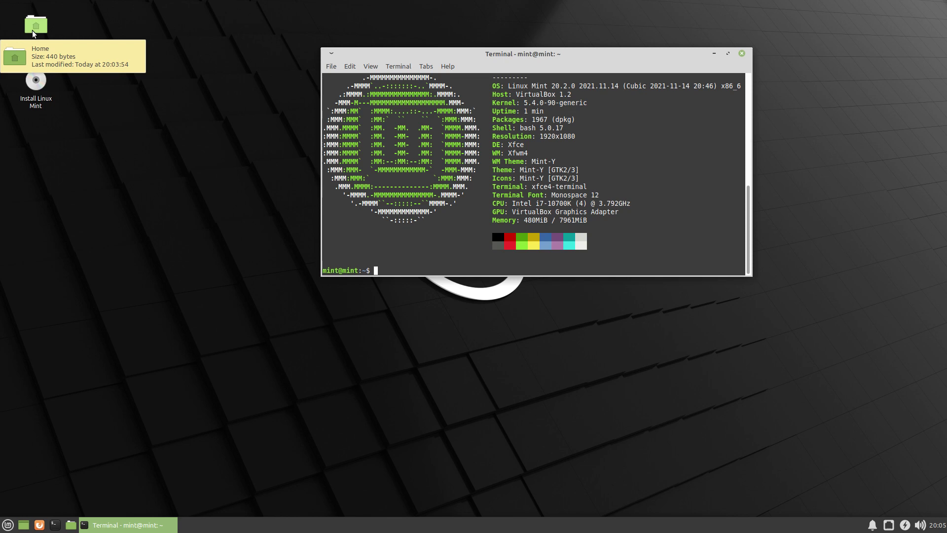
Close the terminal and move past the installer's welcome language page to the keyboard layout.
{"action": "left_click", "coordinate": [741, 53]}
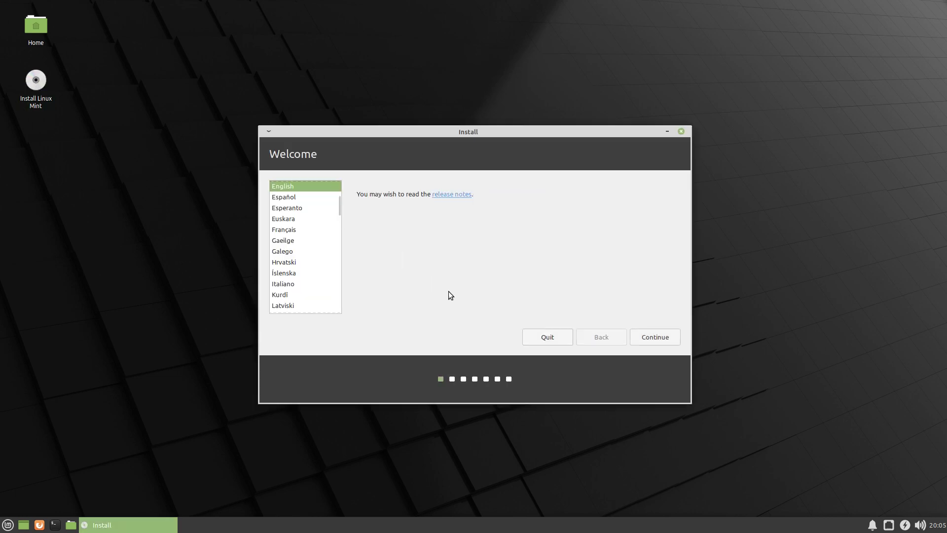
{"action": "left_click", "coordinate": [644, 337]}
{"action": "left_click", "coordinate": [597, 337]}
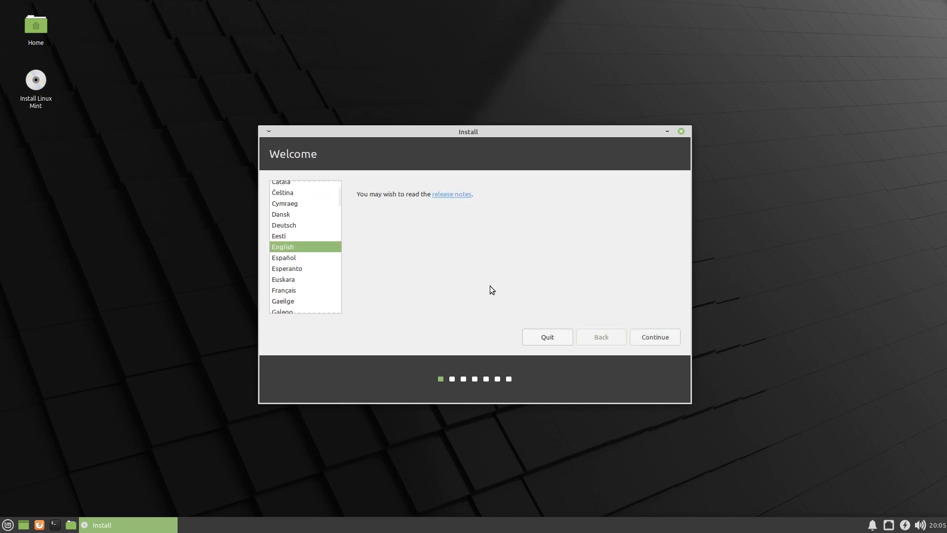
{"action": "left_click", "coordinate": [660, 341]}
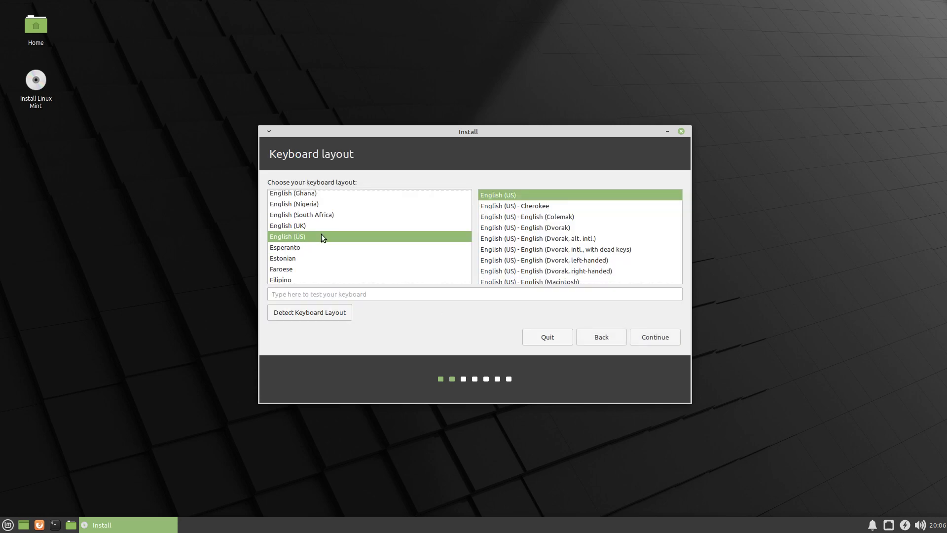
Select the Belgian keyboard layout and continue.
{"action": "scroll", "coordinate": [320, 233], "scroll_direction": "up", "scroll_amount": 15}
{"action": "scroll", "coordinate": [291, 268], "scroll_direction": "down", "scroll_amount": 3}
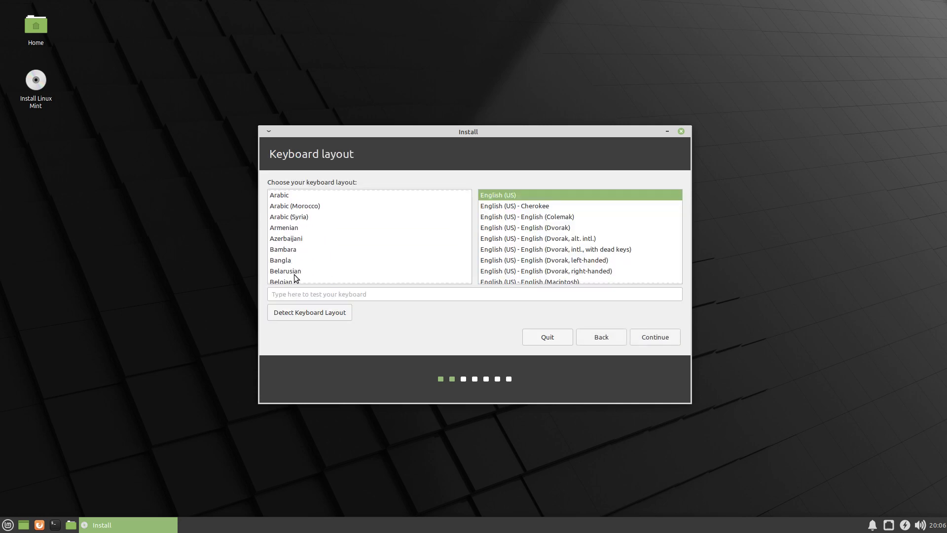
{"action": "scroll", "coordinate": [294, 277], "scroll_direction": "down", "scroll_amount": 1}
{"action": "left_click", "coordinate": [295, 266]}
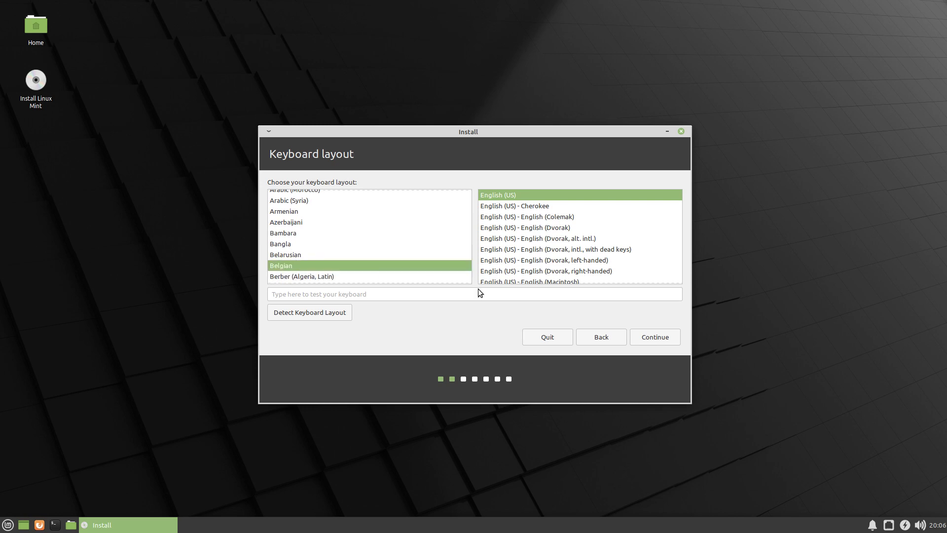
{"action": "left_click", "coordinate": [650, 338]}
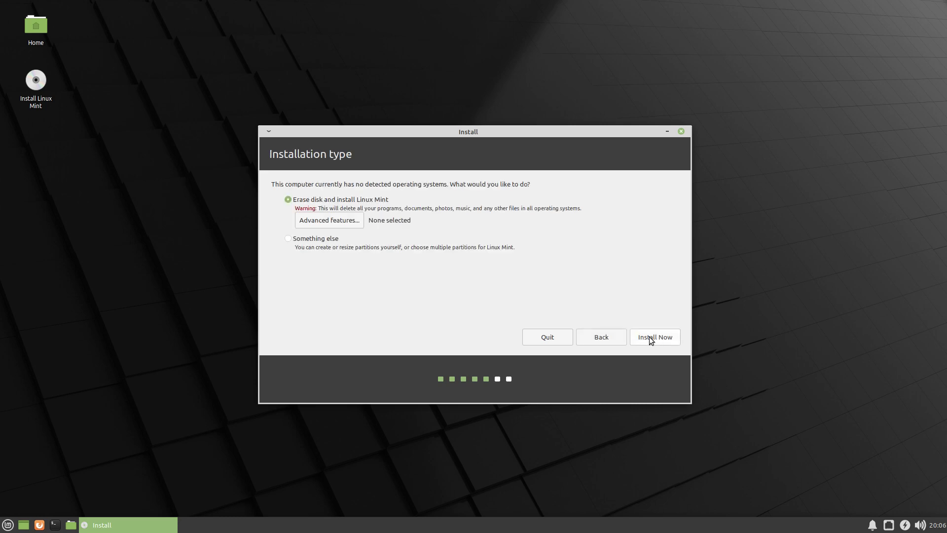
Install with the whole disk erased, accept Brussels as location, and enter the user's name.
{"action": "left_click", "coordinate": [653, 341]}
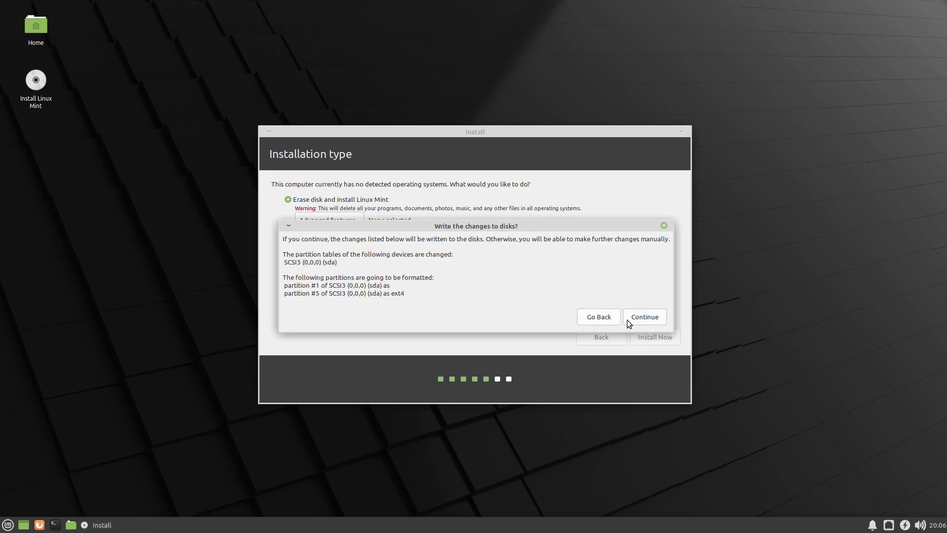
{"action": "left_click", "coordinate": [632, 320]}
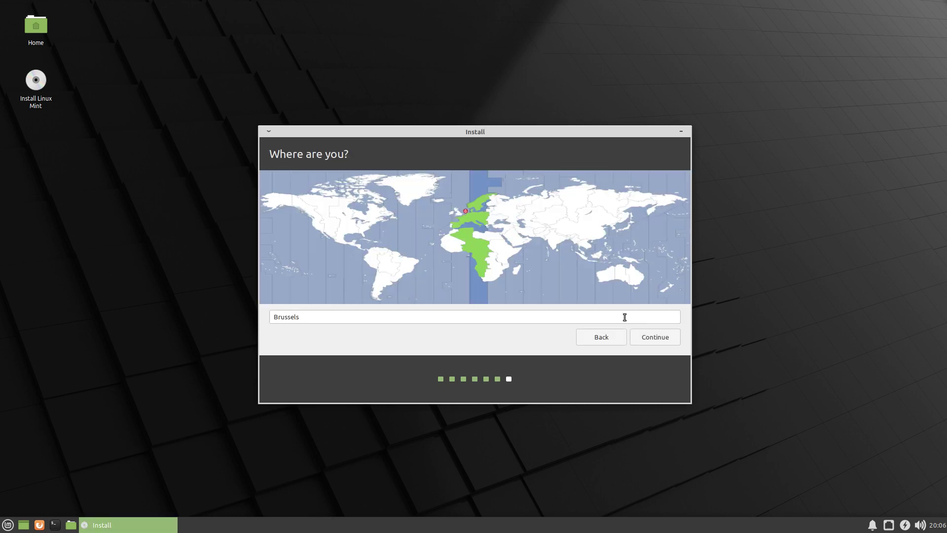
{"action": "left_click", "coordinate": [649, 338]}
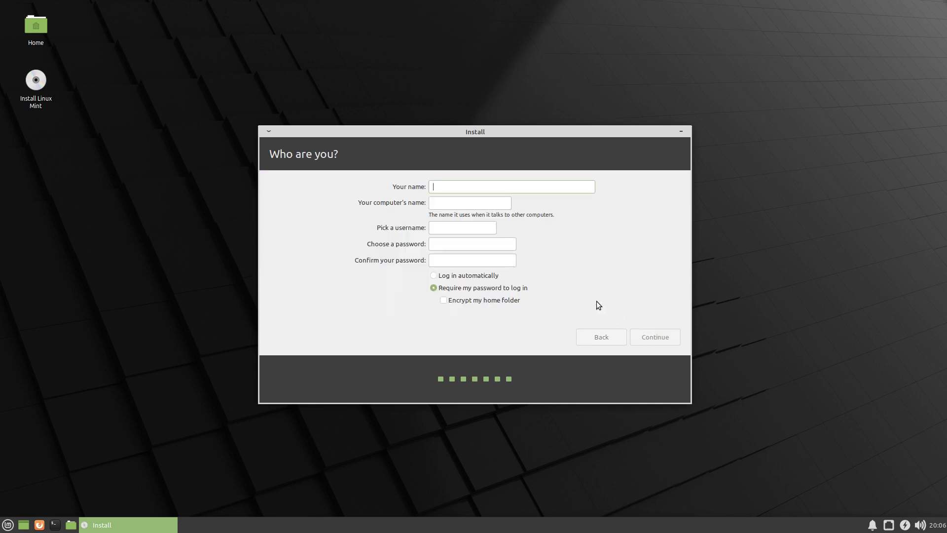
{"action": "type", "text": "erik"}
{"action": "key", "text": "Tab"}
Fill in the remaining account fields and password, choose automatic login, and start installing.
{"action": "key", "text": "Tab"}
{"action": "key", "text": "Tab"}
{"action": "key", "text": "Tab"}
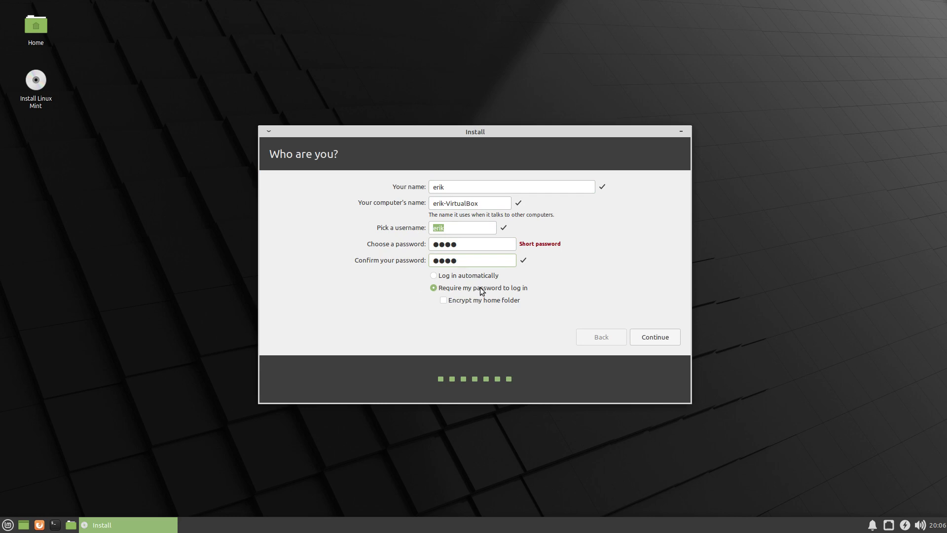
{"action": "left_click", "coordinate": [468, 276]}
{"action": "left_click", "coordinate": [656, 337]}
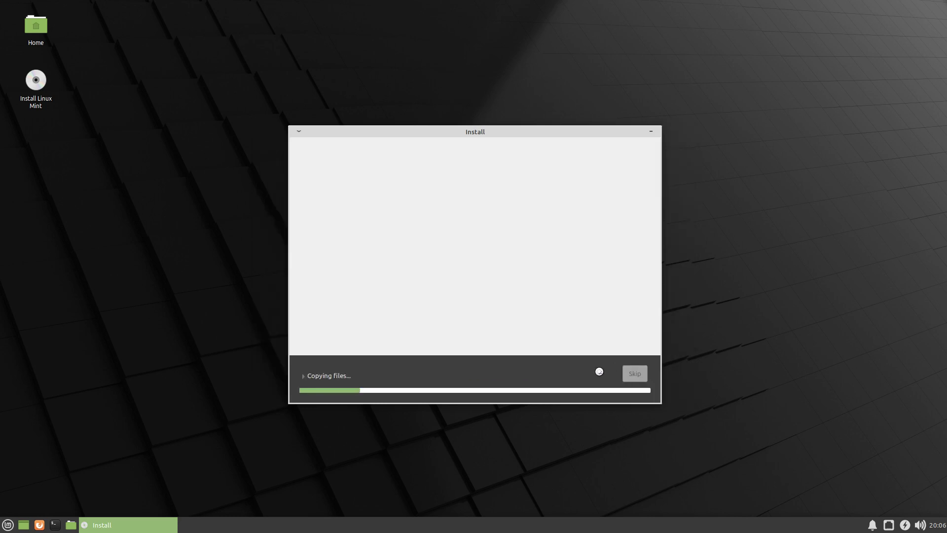
Move the installer window to the top-right and try Whisker Menu searches for 'meld' and 'subl'.
{"action": "left_click_drag", "start_coordinate": [499, 132], "coordinate": [760, 18]}
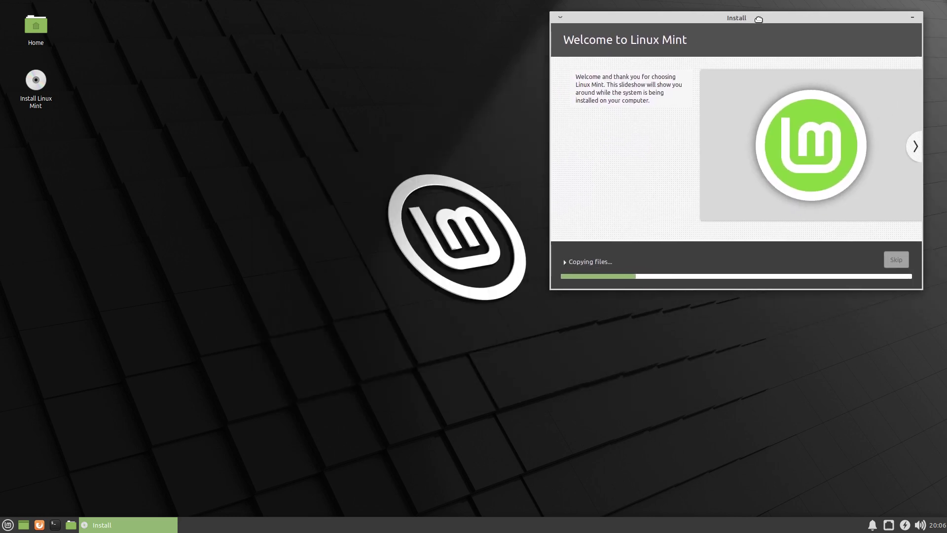
{"action": "left_click", "coordinate": [8, 520]}
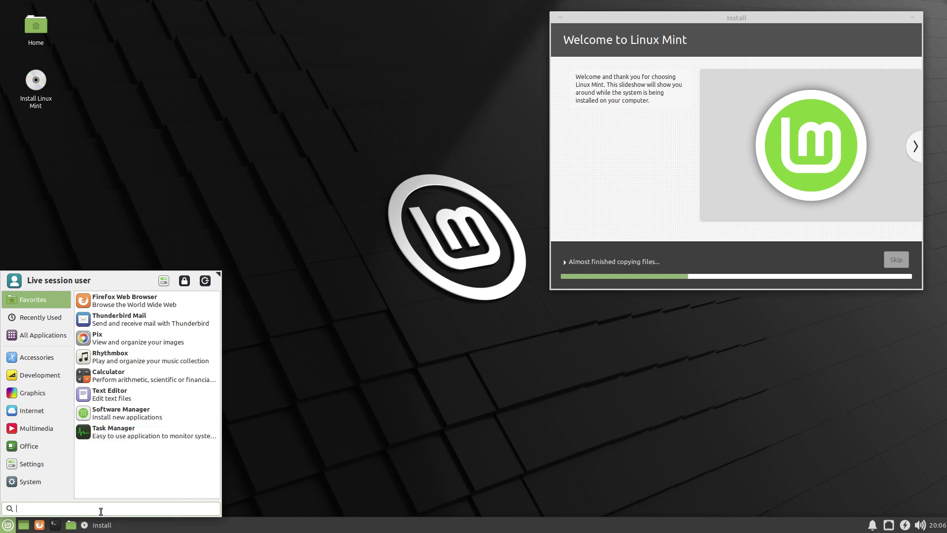
{"action": "type", "text": "meld"}
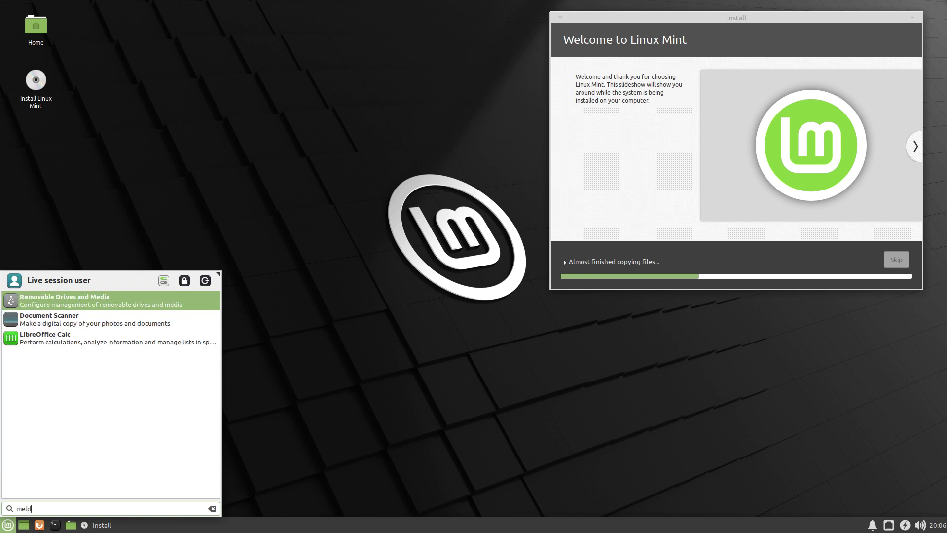
{"action": "key", "text": "BackSpace"}
{"action": "key", "text": "BackSpace"}
{"action": "key", "text": "BackSpace"}
{"action": "key", "text": "BackSpace"}
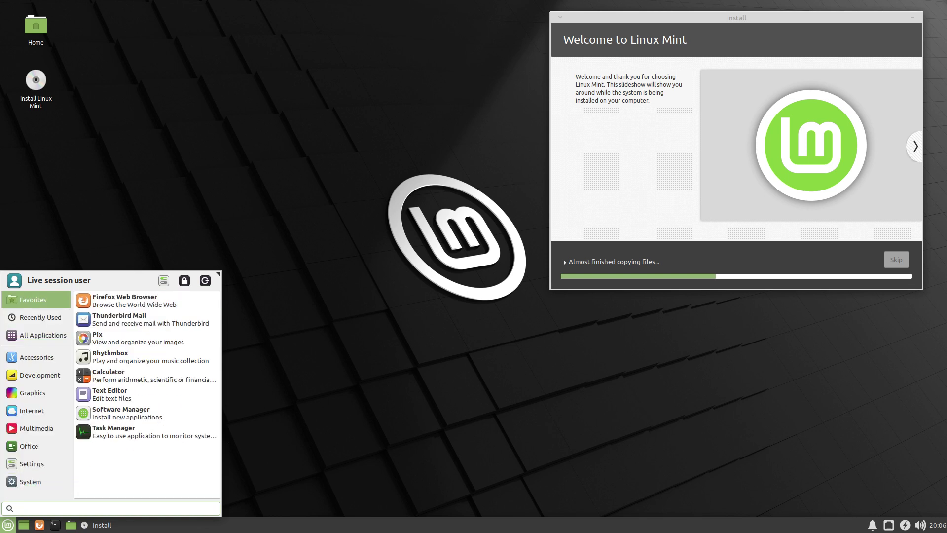
{"action": "type", "text": "subl"}
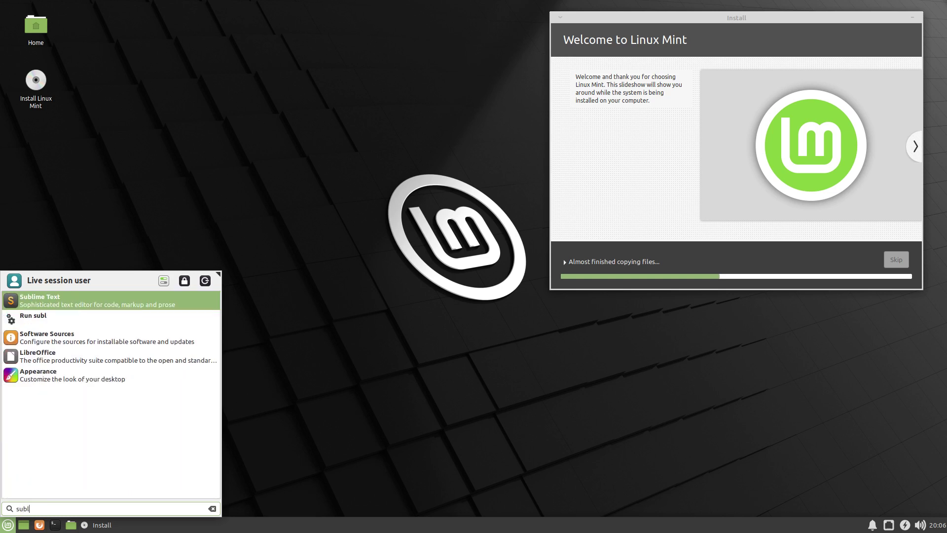
{"action": "key", "text": "BackSpace"}
{"action": "key", "text": "BackSpace"}
{"action": "key", "text": "BackSpace"}
{"action": "key", "text": "BackSpace"}
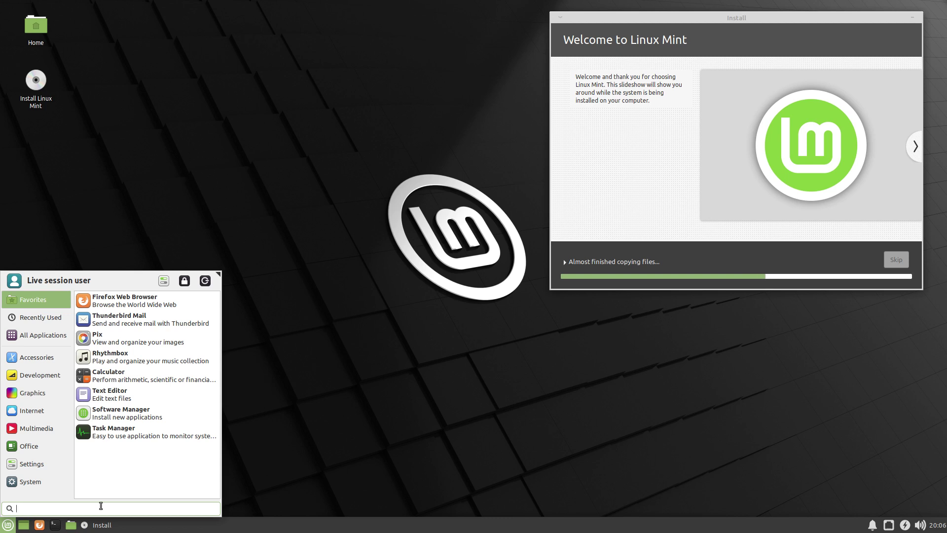
{"action": "left_click", "coordinate": [193, 165]}
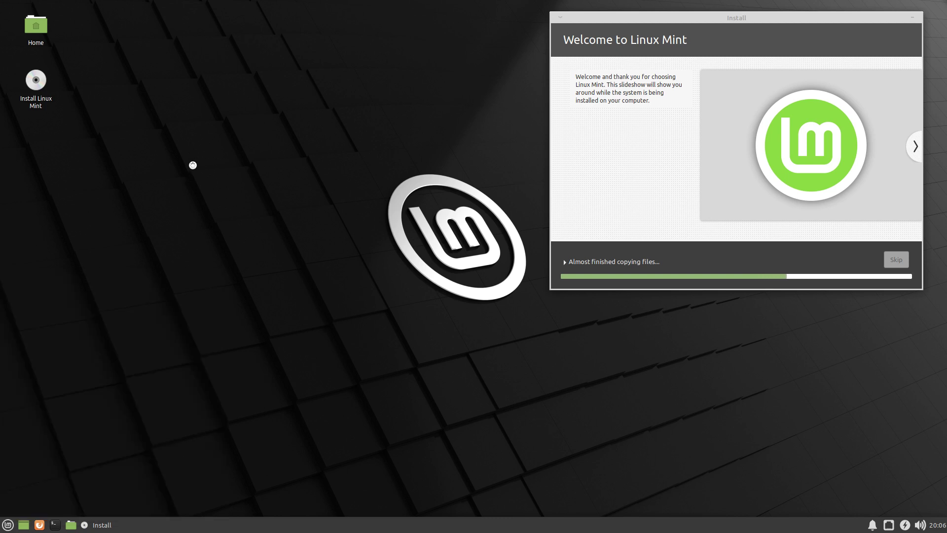
Run 'sudo apt update' in the terminal, then move its window up and left.
{"action": "type", "text": "sudo apt update"}
{"action": "key", "text": "Return"}
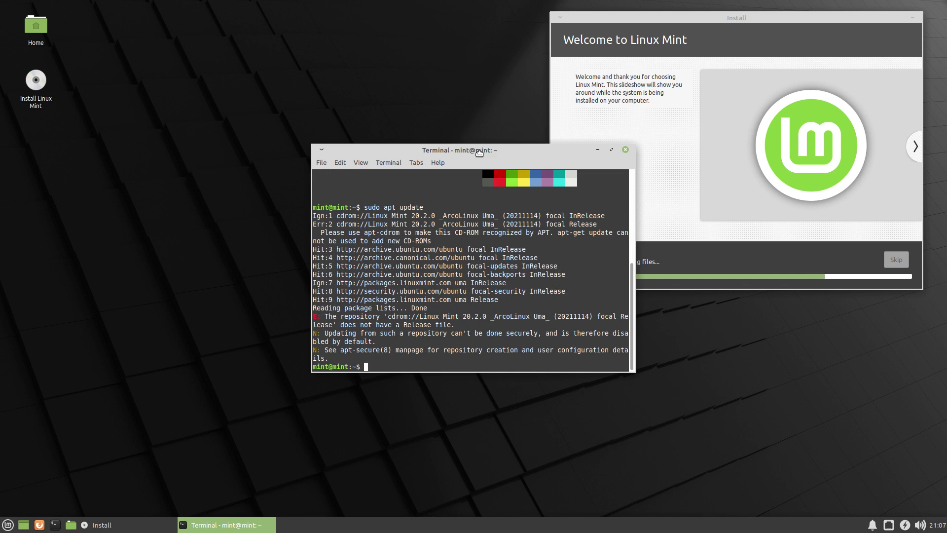
{"action": "left_click_drag", "start_coordinate": [487, 153], "coordinate": [334, 133]}
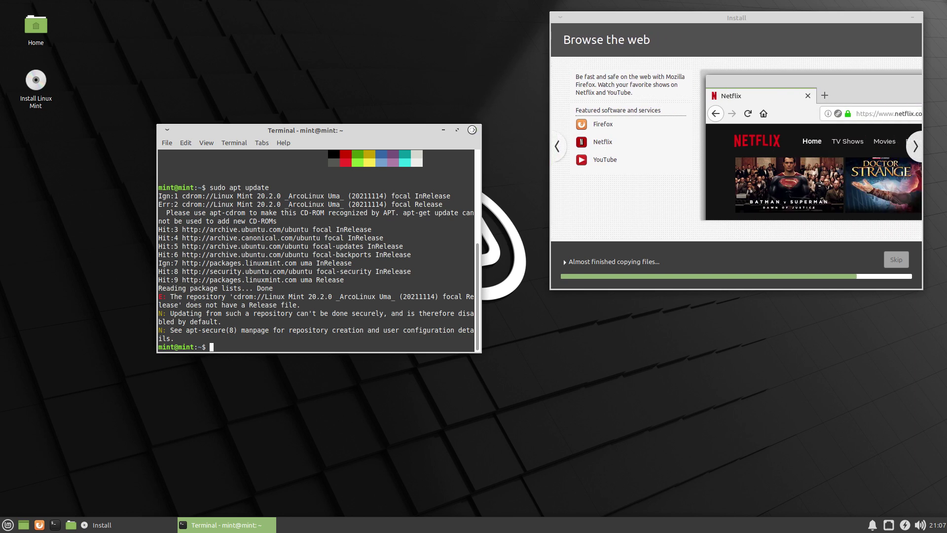
Close the terminal and show the Accessories applications in the application menu.
{"action": "left_click", "coordinate": [472, 130]}
{"action": "left_click", "coordinate": [4, 525]}
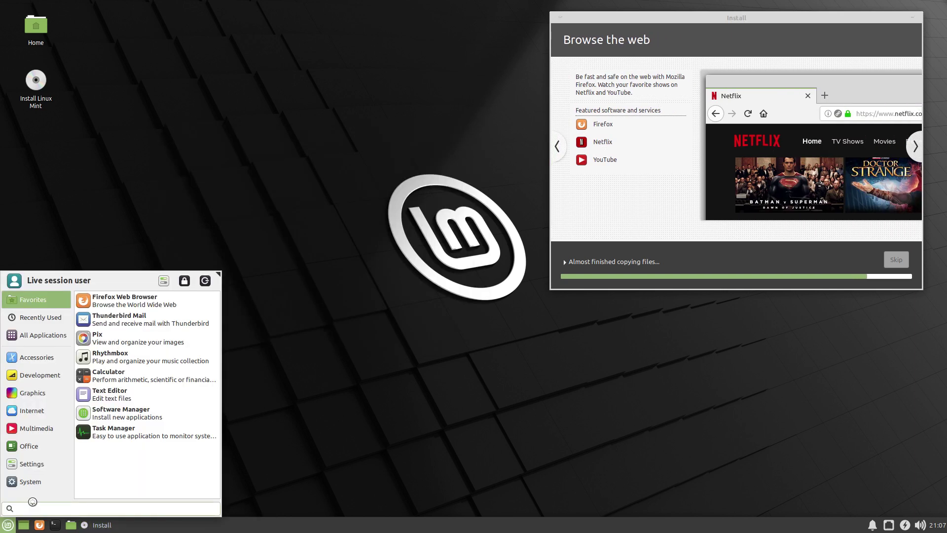
{"action": "left_click", "coordinate": [41, 355]}
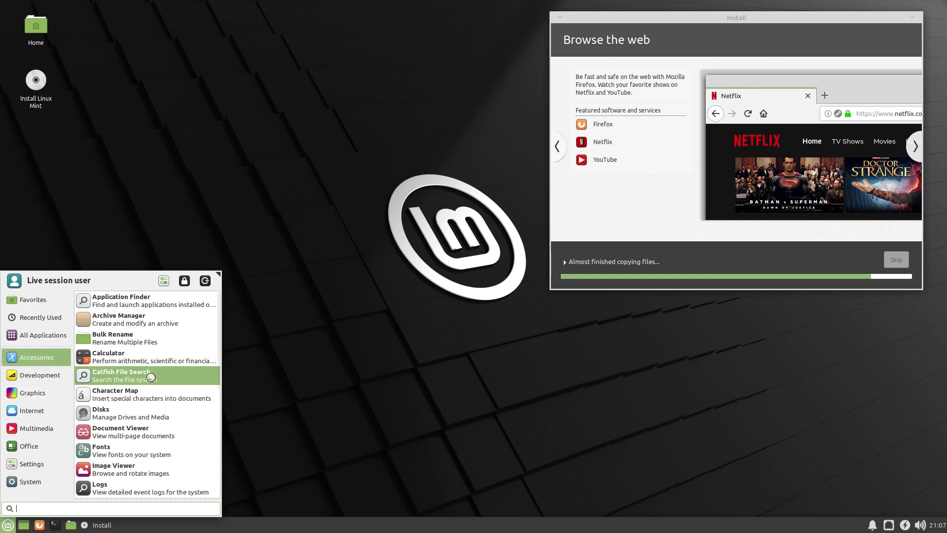
{"action": "scroll", "coordinate": [148, 380], "scroll_direction": "down", "scroll_amount": 3}
{"action": "scroll", "coordinate": [148, 381], "scroll_direction": "down", "scroll_amount": 2}
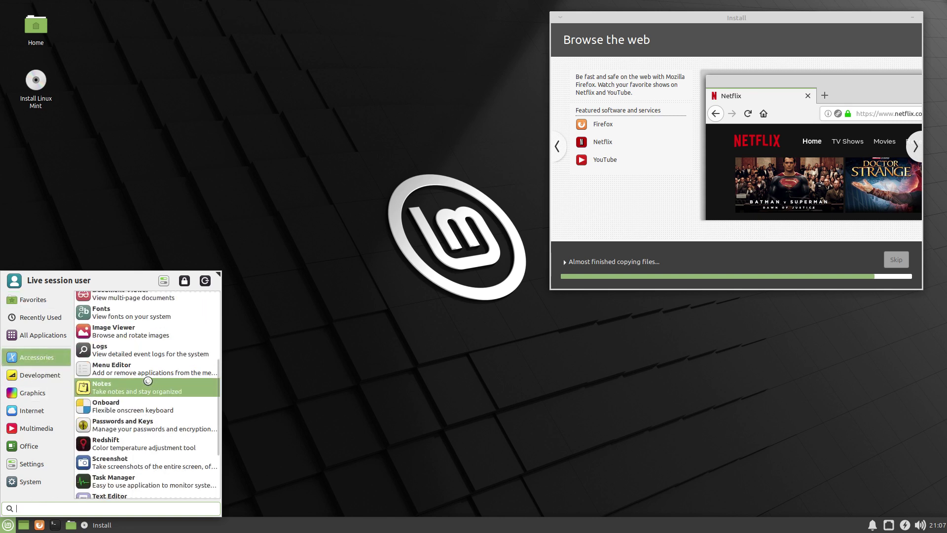
{"action": "scroll", "coordinate": [148, 381], "scroll_direction": "down", "scroll_amount": 3}
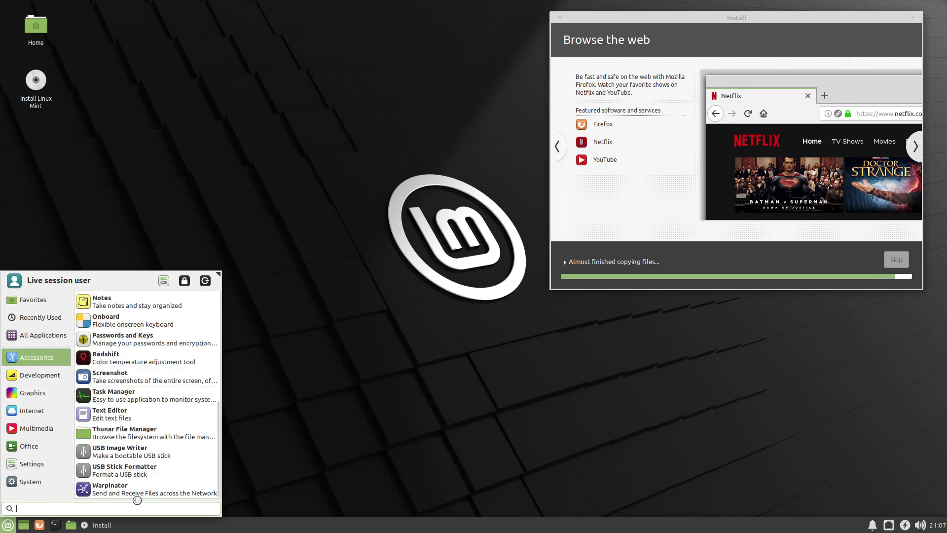
Browse the Development, Graphics, Internet and Multimedia categories, ending on Office.
{"action": "left_click", "coordinate": [50, 375]}
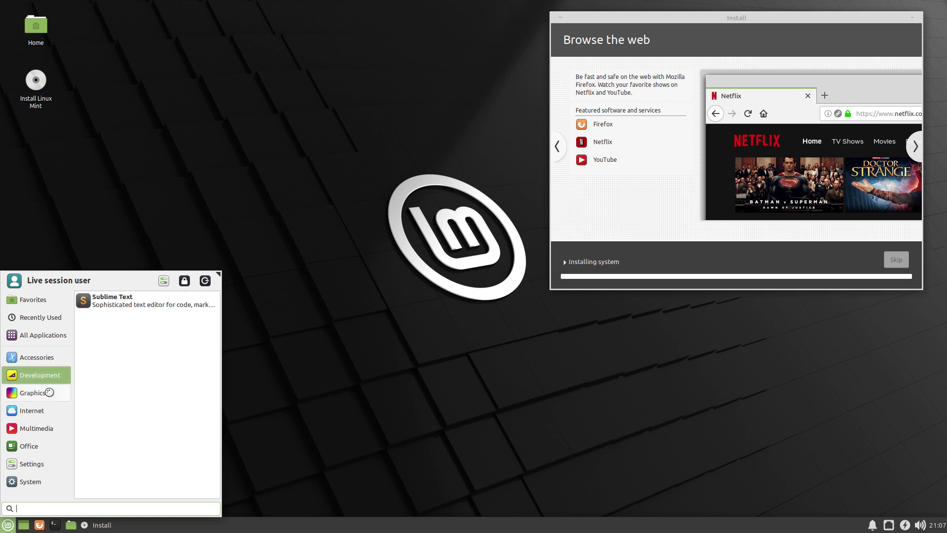
{"action": "left_click", "coordinate": [50, 392]}
{"action": "left_click", "coordinate": [53, 411]}
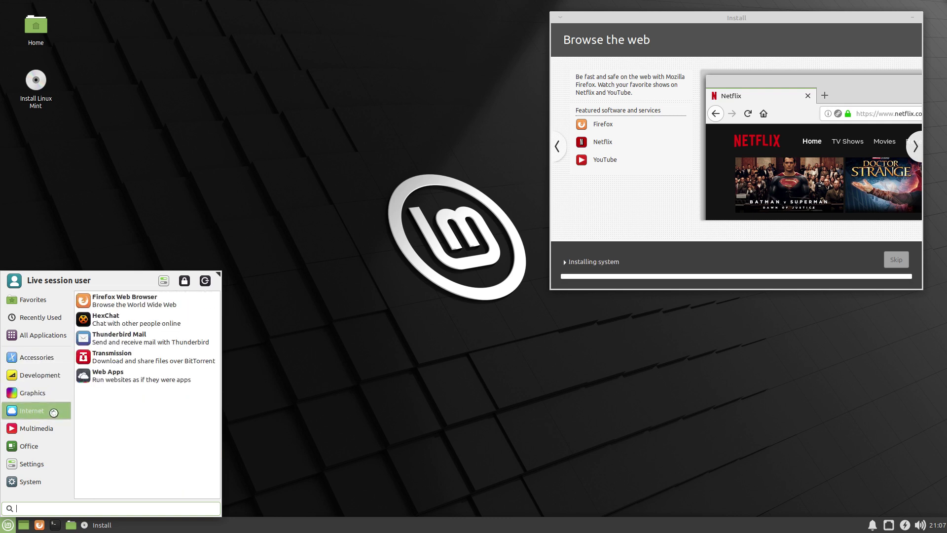
{"action": "left_click", "coordinate": [55, 428]}
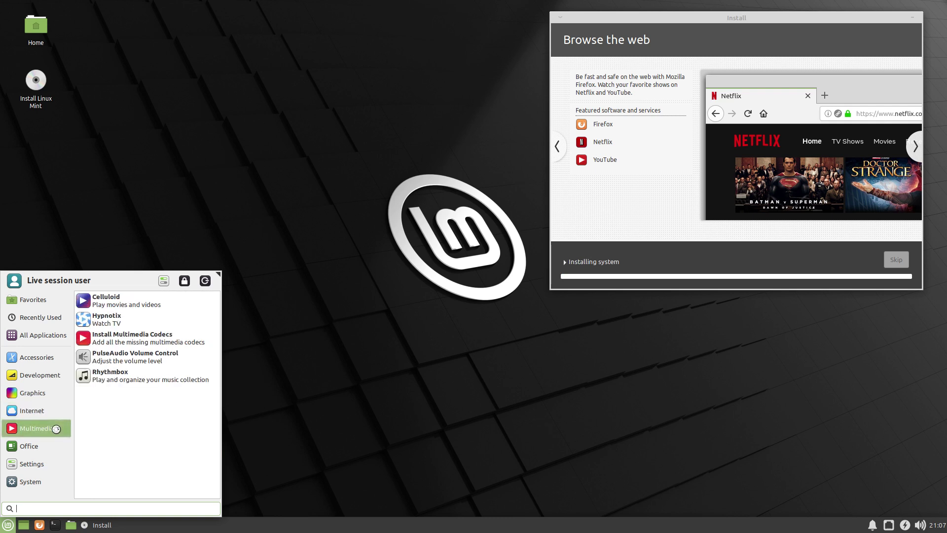
{"action": "left_click", "coordinate": [61, 411]}
{"action": "left_click", "coordinate": [63, 429]}
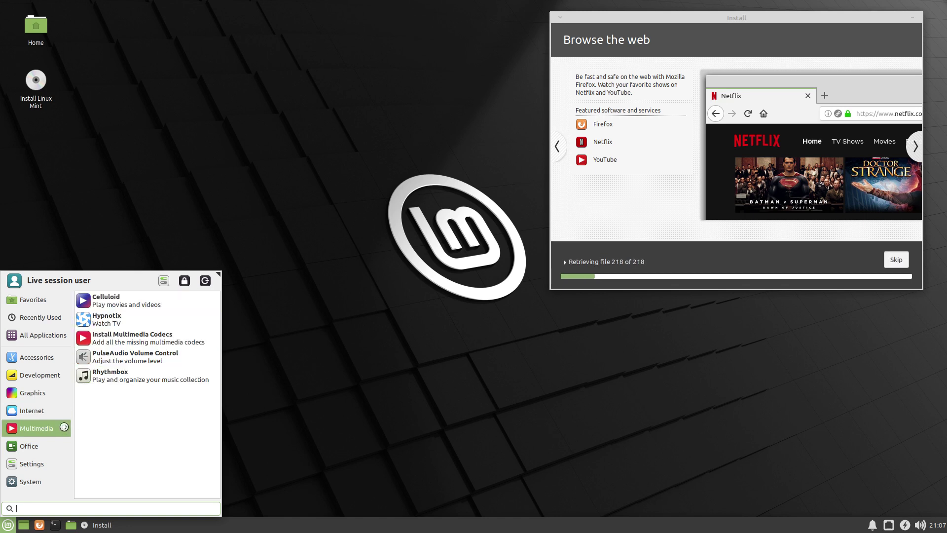
{"action": "left_click", "coordinate": [47, 446]}
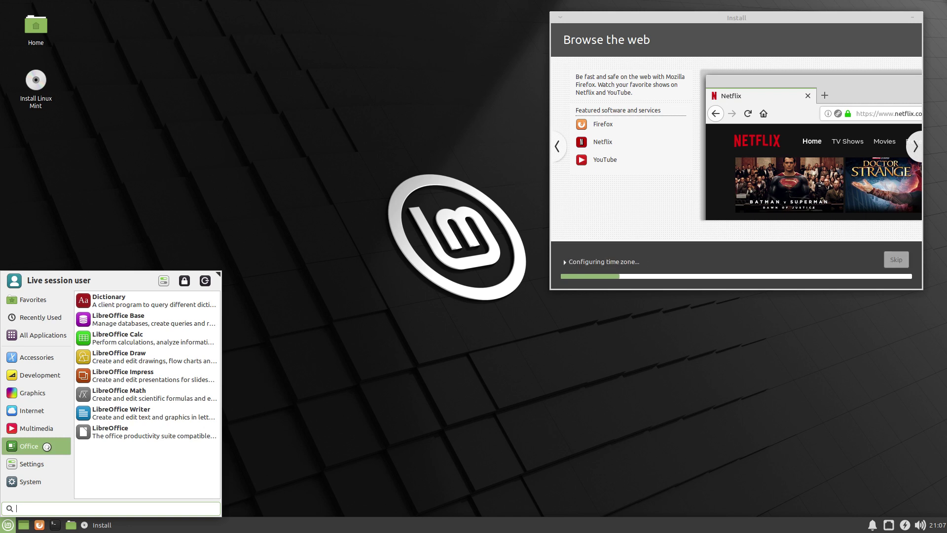
Scroll through the Settings applications in the Whisker Menu.
{"action": "left_click", "coordinate": [54, 459]}
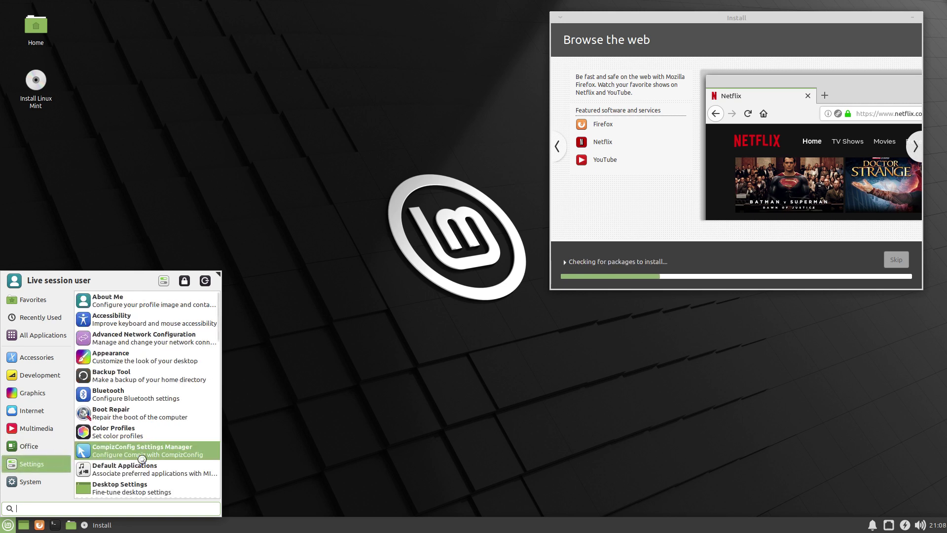
{"action": "scroll", "coordinate": [141, 459], "scroll_direction": "down", "scroll_amount": 3}
{"action": "scroll", "coordinate": [141, 458], "scroll_direction": "down", "scroll_amount": 3}
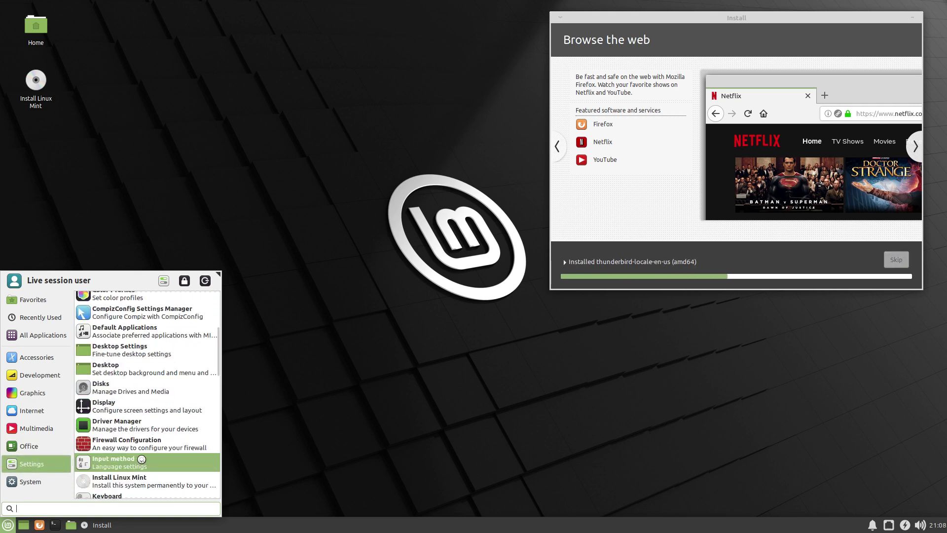
{"action": "scroll", "coordinate": [141, 459], "scroll_direction": "down", "scroll_amount": 3}
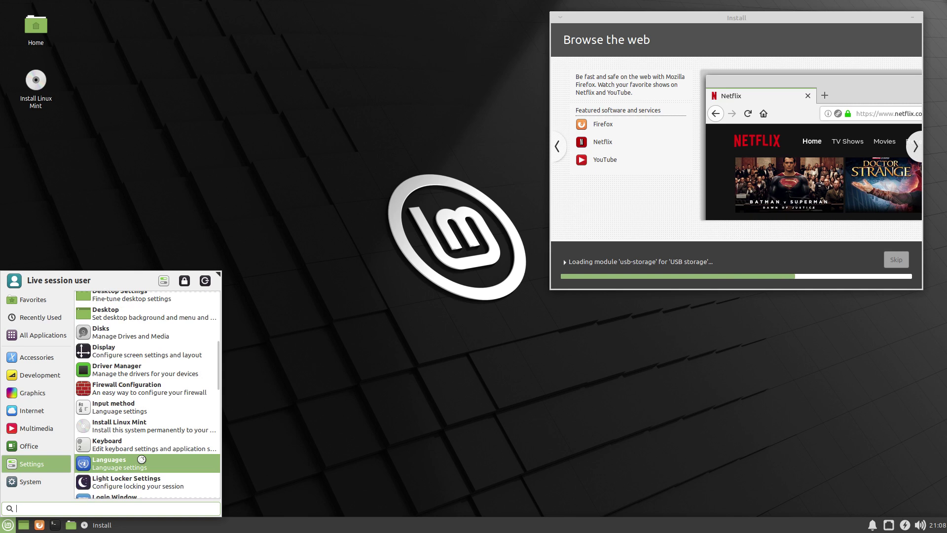
{"action": "scroll", "coordinate": [142, 459], "scroll_direction": "down", "scroll_amount": 6}
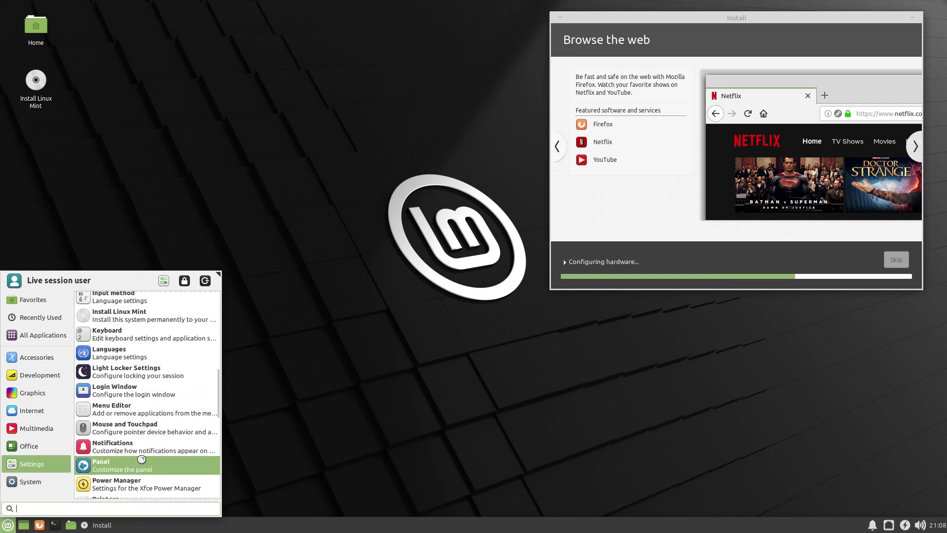
{"action": "scroll", "coordinate": [142, 459], "scroll_direction": "down", "scroll_amount": 3}
{"action": "scroll", "coordinate": [141, 459], "scroll_direction": "down", "scroll_amount": 4}
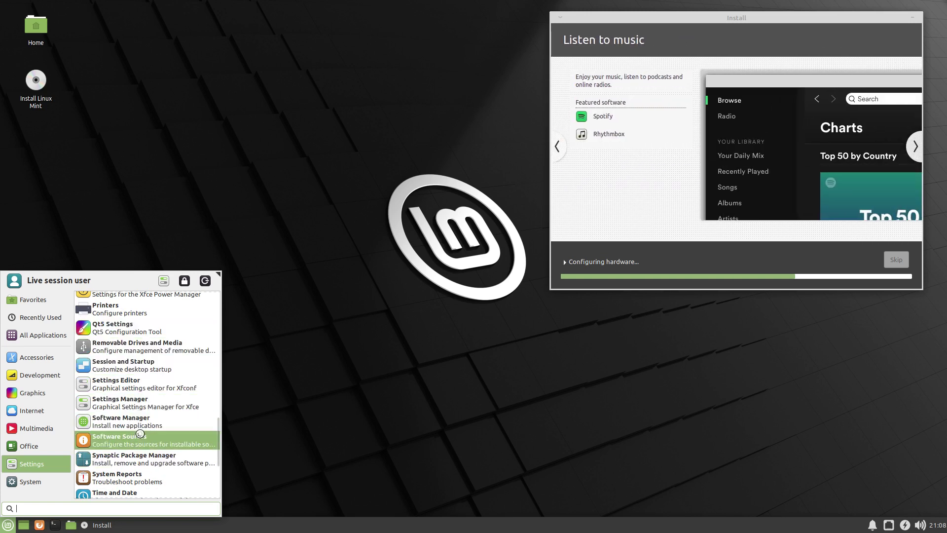
{"action": "scroll", "coordinate": [139, 430], "scroll_direction": "down", "scroll_amount": 4}
{"action": "scroll", "coordinate": [138, 475], "scroll_direction": "down", "scroll_amount": 1}
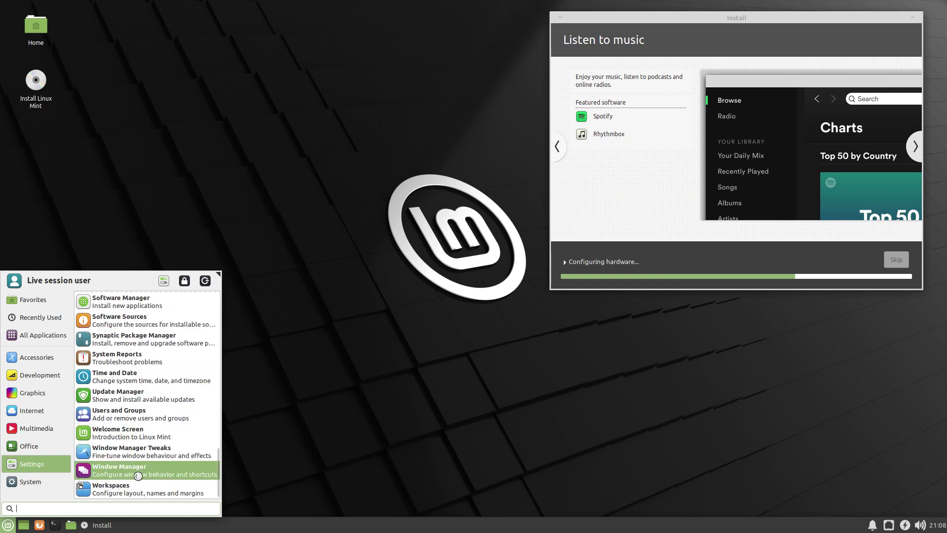
Browse the System applications, close the menu, and drag the installer window toward the screen centre.
{"action": "left_click", "coordinate": [31, 482]}
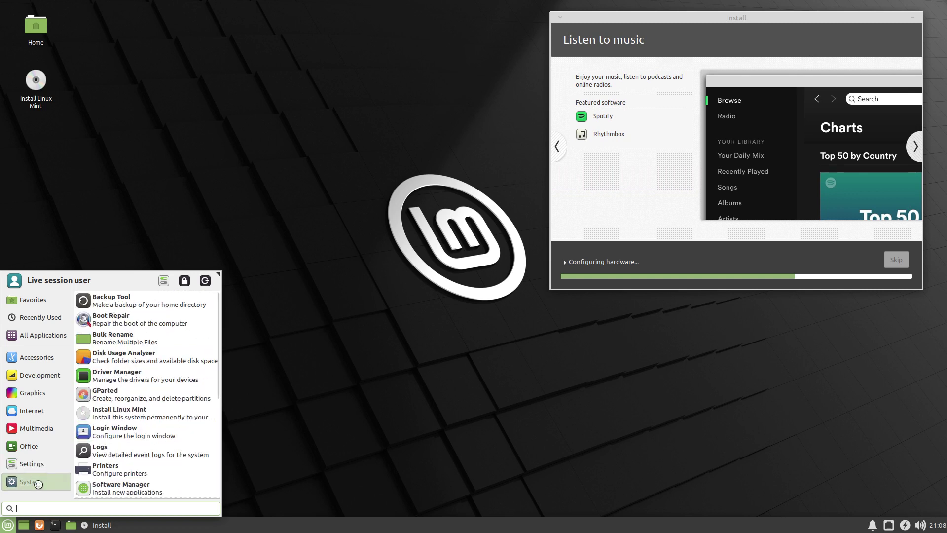
{"action": "scroll", "coordinate": [111, 483], "scroll_direction": "down", "scroll_amount": 5}
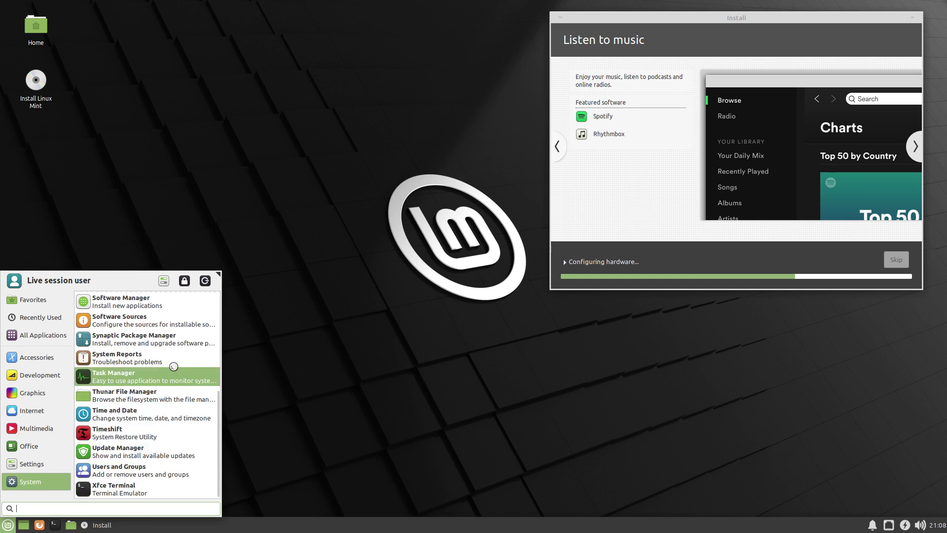
{"action": "scroll", "coordinate": [175, 361], "scroll_direction": "up", "scroll_amount": 3}
{"action": "scroll", "coordinate": [175, 360], "scroll_direction": "up", "scroll_amount": 2}
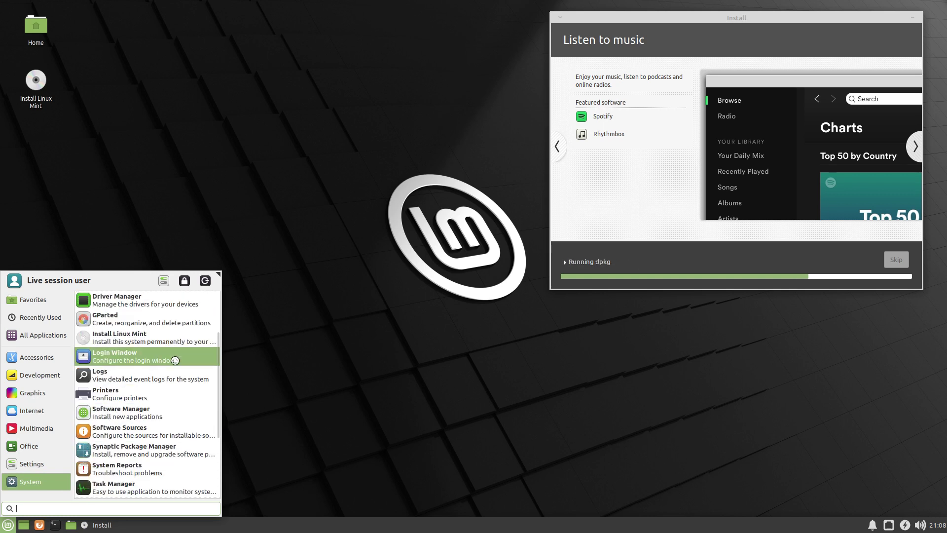
{"action": "scroll", "coordinate": [175, 360], "scroll_direction": "up", "scroll_amount": 3}
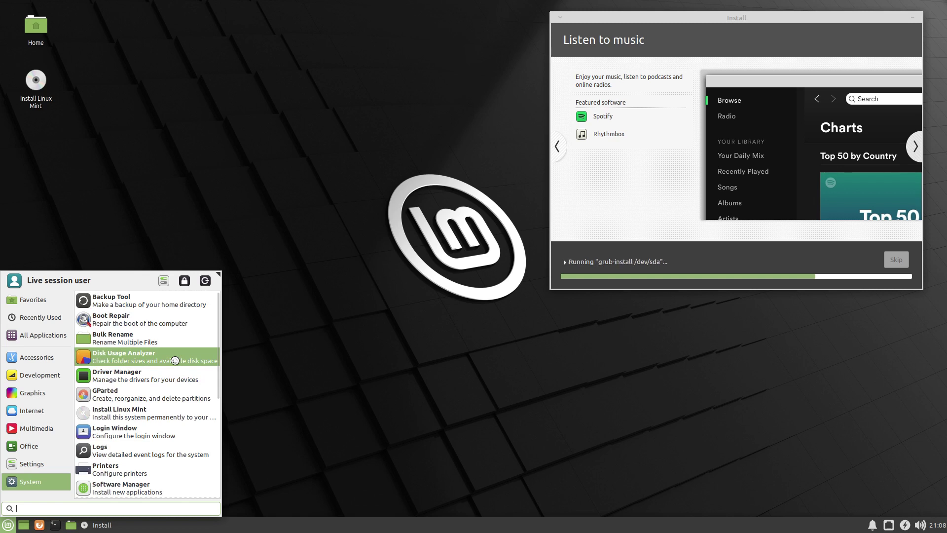
{"action": "left_click", "coordinate": [247, 285]}
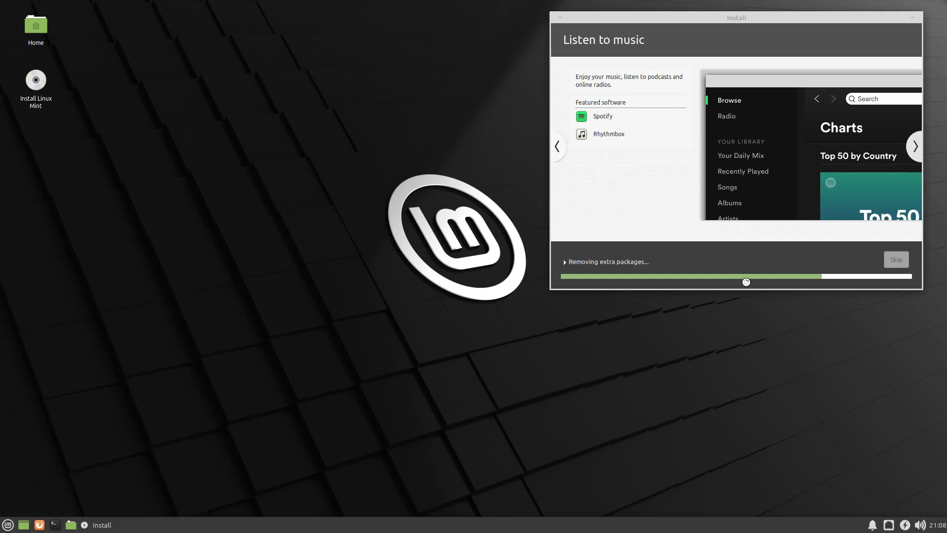
{"action": "left_click_drag", "start_coordinate": [751, 16], "coordinate": [563, 33]}
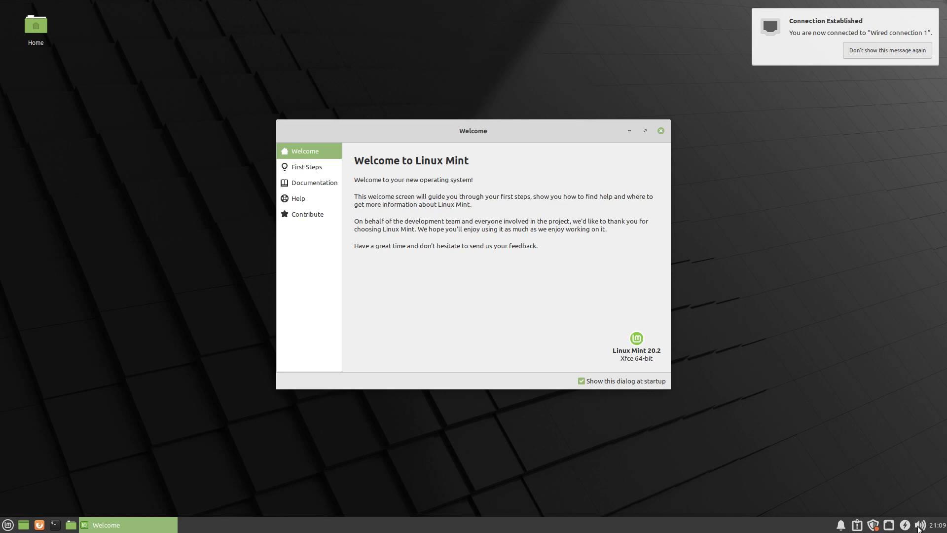
Turn off the Welcome screen at startup, close it, and launch Sublime Text via 'subl'.
{"action": "left_click", "coordinate": [611, 381]}
{"action": "left_click", "coordinate": [660, 131]}
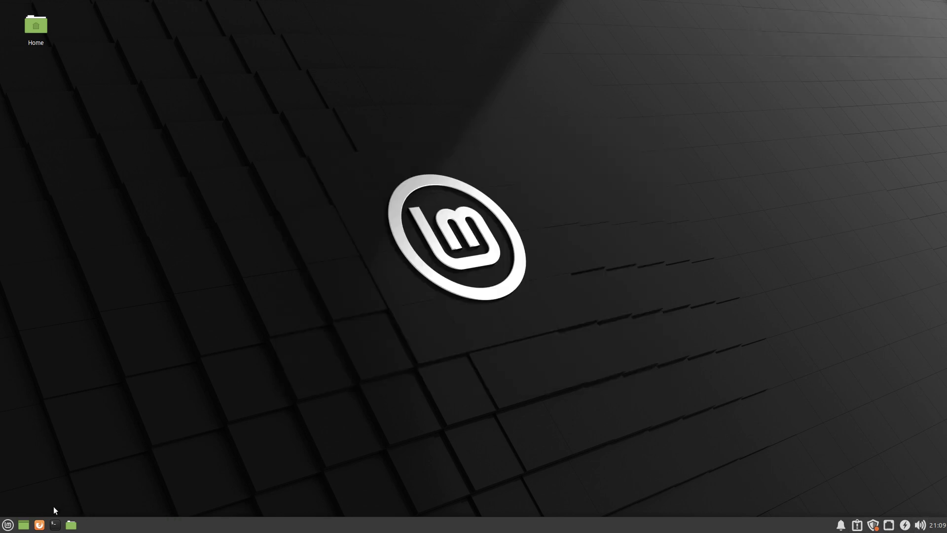
{"action": "left_click", "coordinate": [8, 525]}
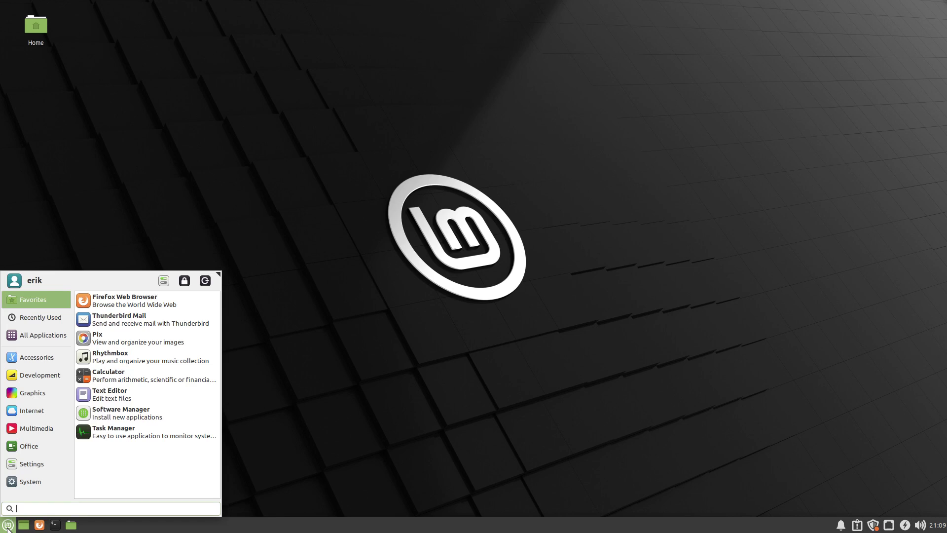
{"action": "type", "text": "subl"}
{"action": "key", "text": "Return"}
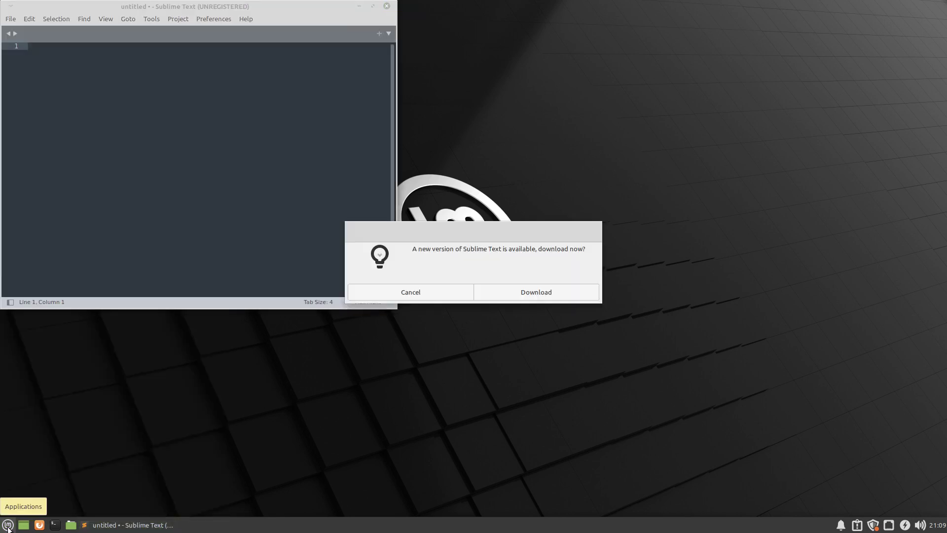
Open a terminal, decline the Sublime Text update, close Sublime, and centre the terminal.
{"action": "left_click", "coordinate": [8, 526]}
{"action": "left_click", "coordinate": [8, 526]}
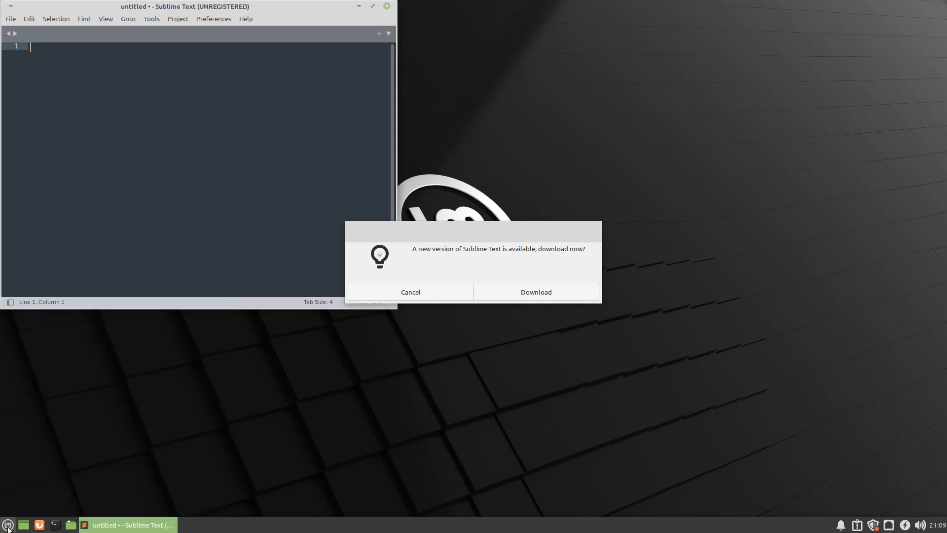
{"action": "key", "text": "ctrl+alt+t"}
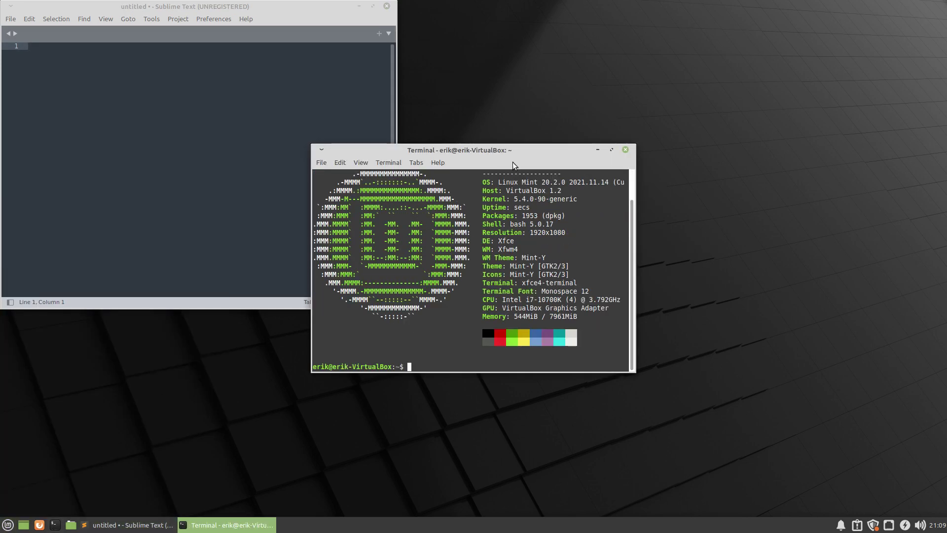
{"action": "left_click_drag", "start_coordinate": [520, 154], "coordinate": [831, 82]}
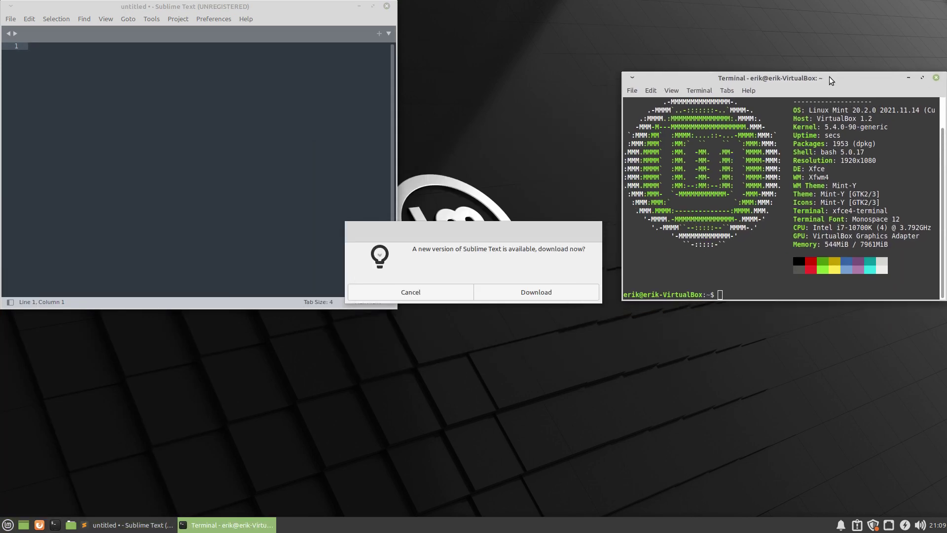
{"action": "left_click", "coordinate": [438, 294]}
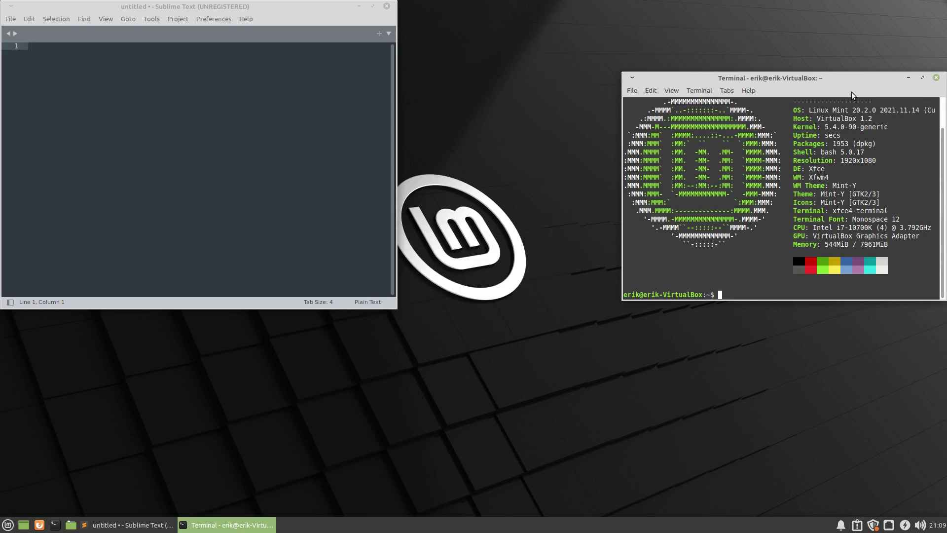
{"action": "left_click_drag", "start_coordinate": [845, 79], "coordinate": [778, 82]}
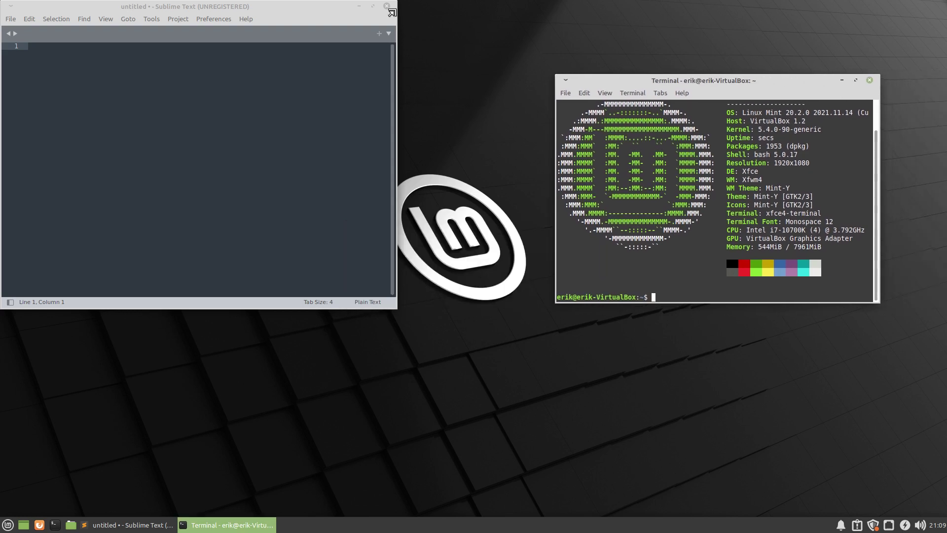
{"action": "left_click", "coordinate": [387, 7]}
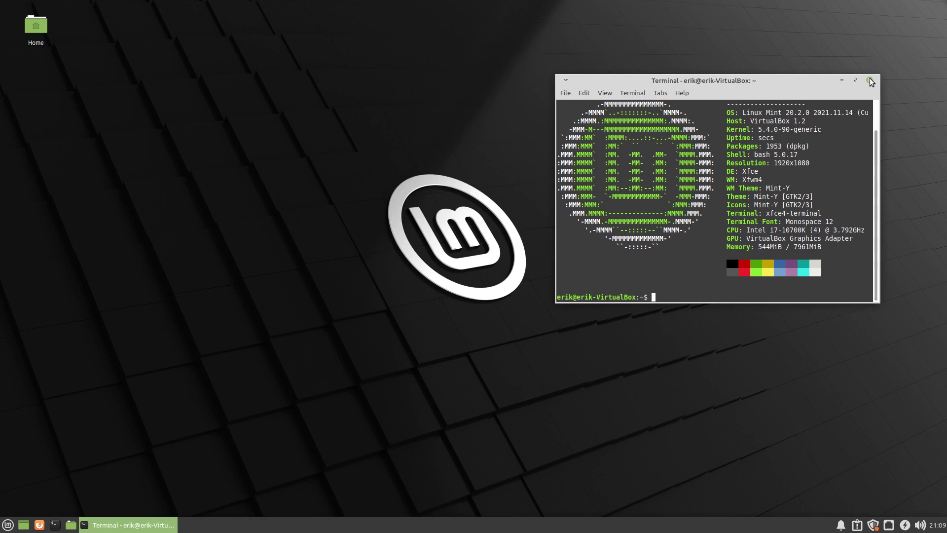
{"action": "left_click_drag", "start_coordinate": [789, 85], "coordinate": [533, 113]}
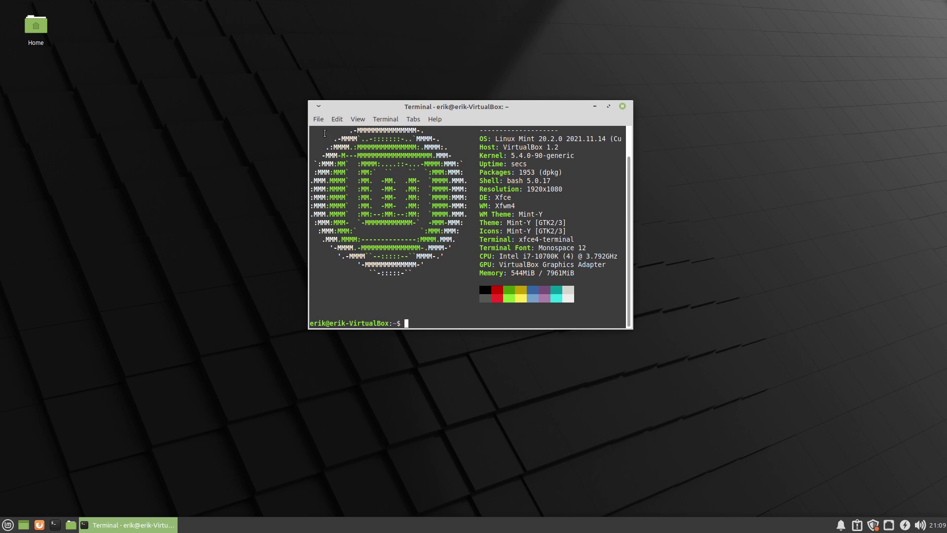
Set the terminal background opacity to 0,81 in the Preferences Appearance tab.
{"action": "left_click", "coordinate": [337, 120]}
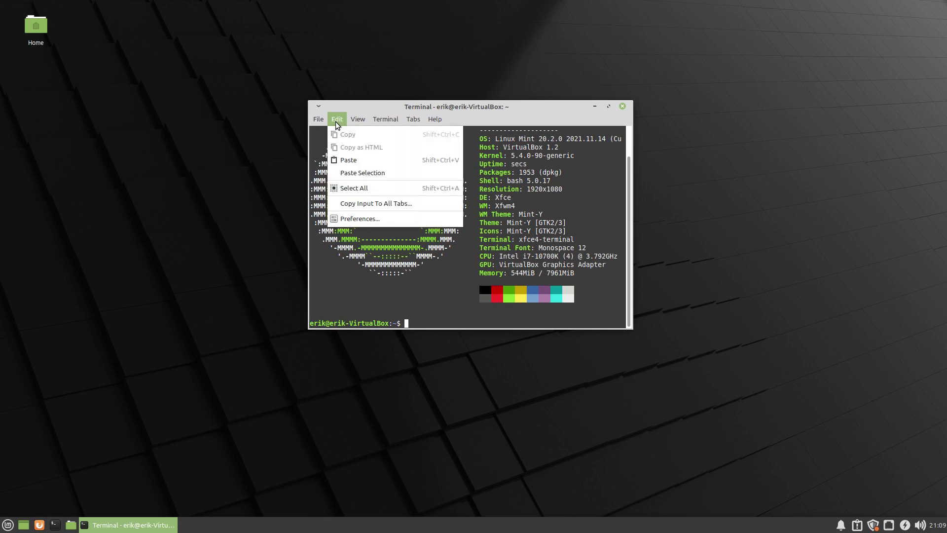
{"action": "left_click", "coordinate": [360, 219]}
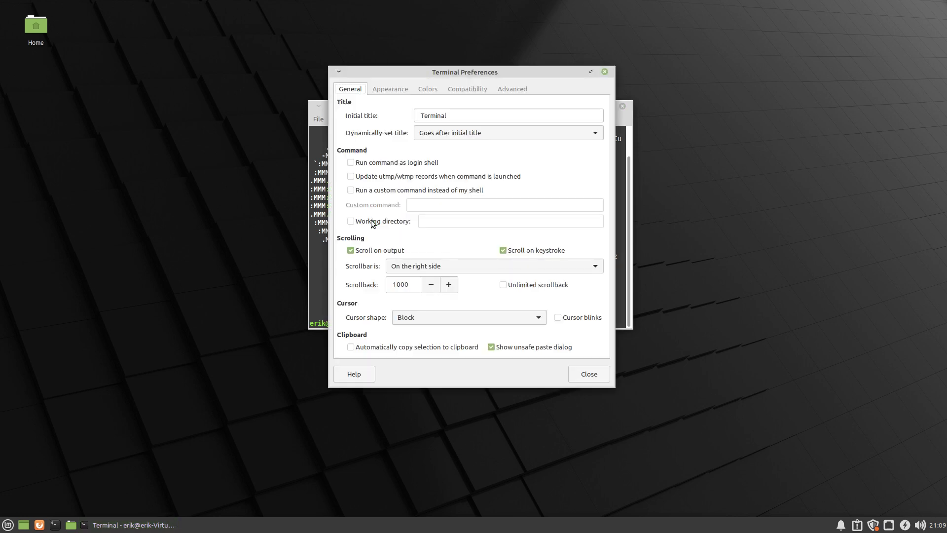
{"action": "left_click", "coordinate": [389, 90]}
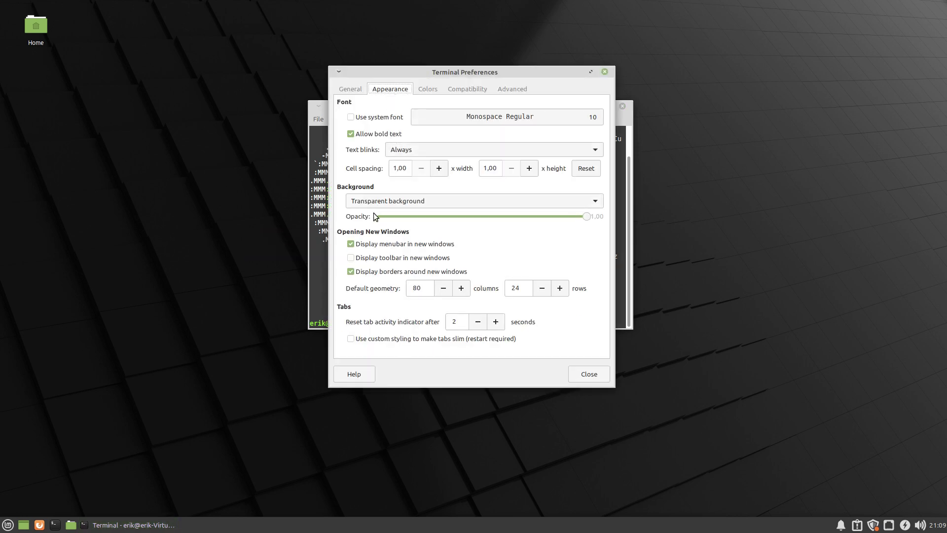
{"action": "left_click_drag", "start_coordinate": [558, 216], "coordinate": [540, 216]}
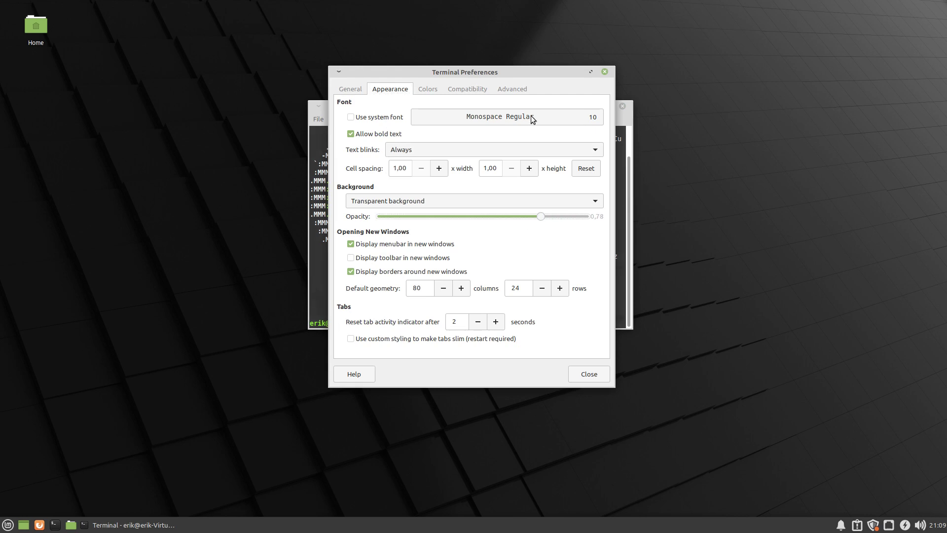
{"action": "left_click_drag", "start_coordinate": [512, 75], "coordinate": [306, 75]}
{"action": "left_click_drag", "start_coordinate": [464, 133], "coordinate": [586, 149]}
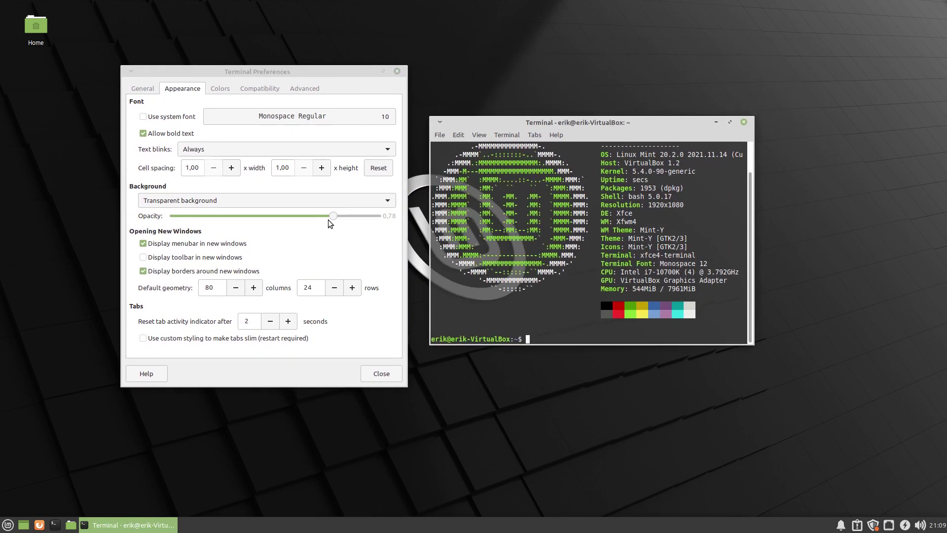
{"action": "scroll", "coordinate": [324, 219], "scroll_direction": "up", "scroll_amount": 1}
{"action": "mouse_move", "coordinate": [324, 220]}
{"action": "left_mouse_down"}
{"action": "mouse_move", "coordinate": [277, 217]}
{"action": "mouse_move", "coordinate": [339, 217]}
{"action": "left_mouse_up"}
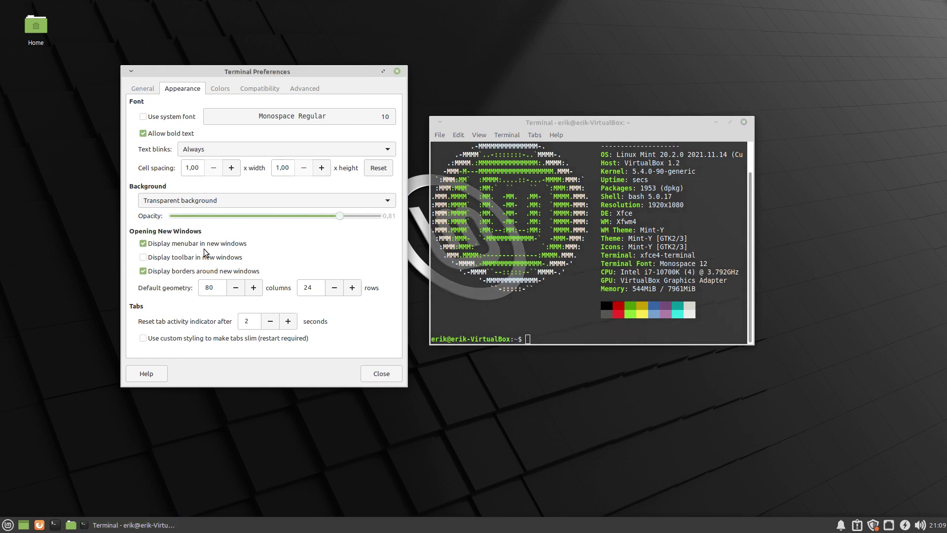
Disable the menubar for new windows, review the Colors, Compatibility and Advanced tabs, then close.
{"action": "left_click", "coordinate": [195, 245]}
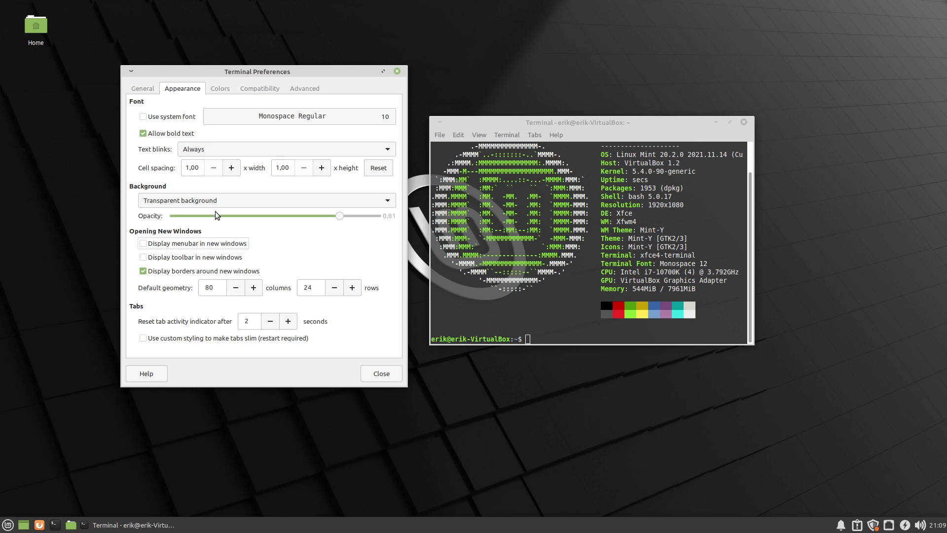
{"action": "left_click", "coordinate": [220, 88]}
{"action": "left_click", "coordinate": [260, 89]}
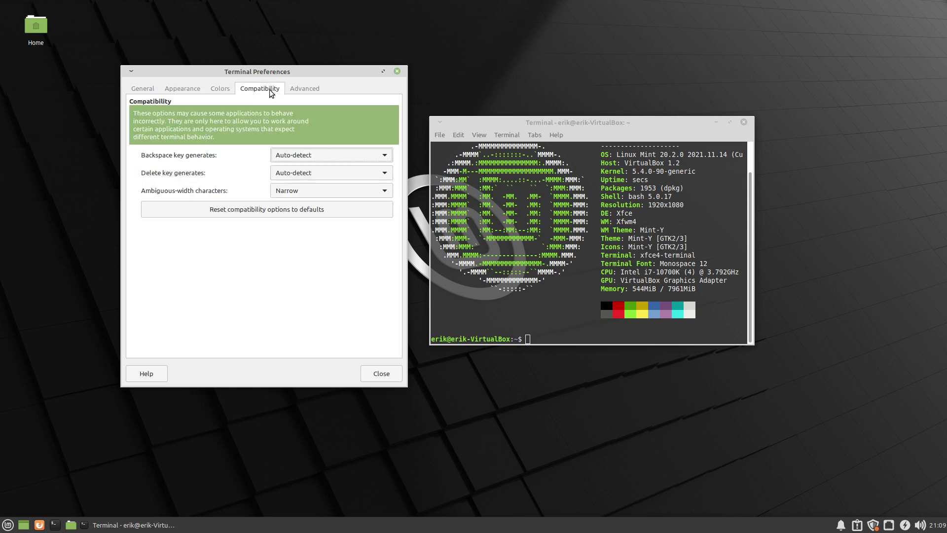
{"action": "left_click", "coordinate": [306, 89]}
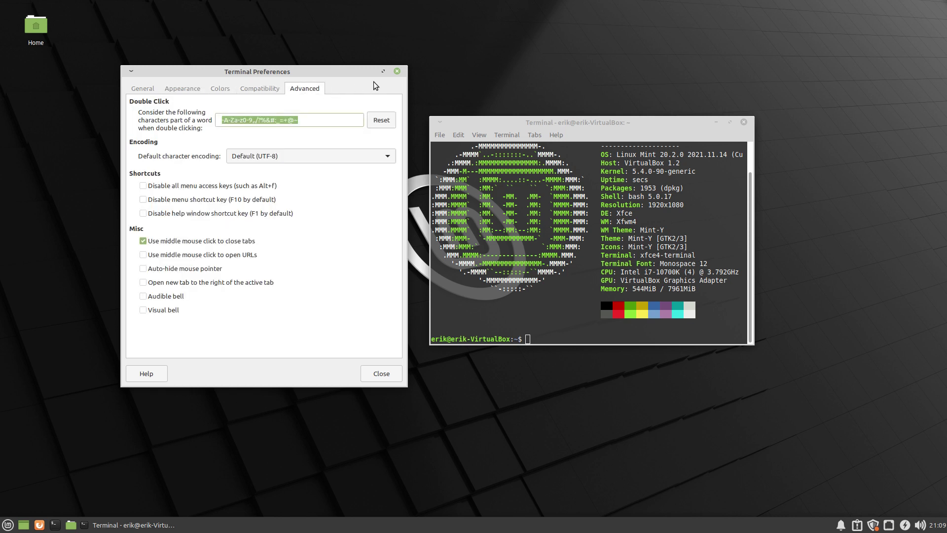
{"action": "left_click", "coordinate": [397, 71]}
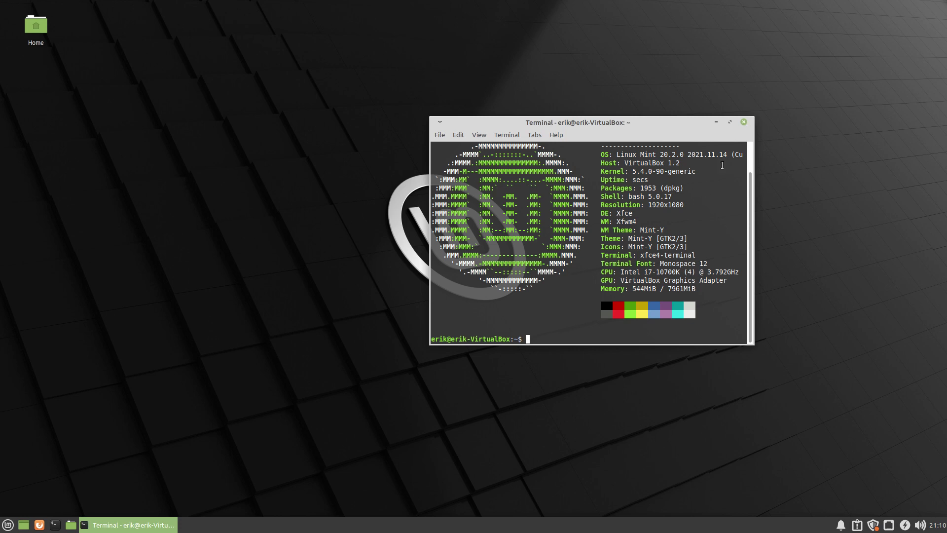
Close the terminal and open a fresh, taller terminal window.
{"action": "left_click", "coordinate": [745, 122]}
{"action": "key", "text": "ctrl+alt+t"}
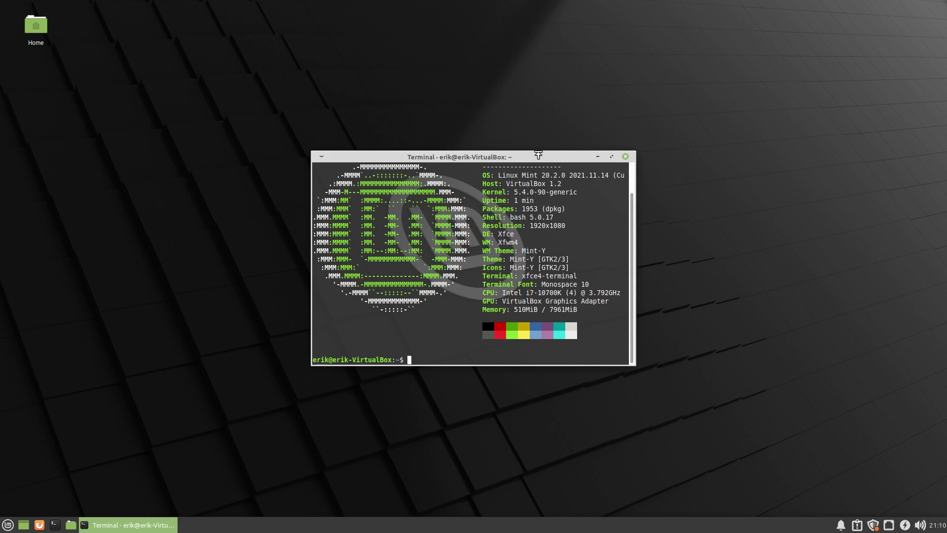
{"action": "mouse_move", "coordinate": [538, 151]}
{"action": "left_mouse_down"}
{"action": "mouse_move", "coordinate": [546, 95]}
{"action": "mouse_move", "coordinate": [544, 136]}
{"action": "left_mouse_up"}
Set the default new-window height to 26 rows in the terminal's Appearance preferences.
{"action": "right_click", "coordinate": [459, 189]}
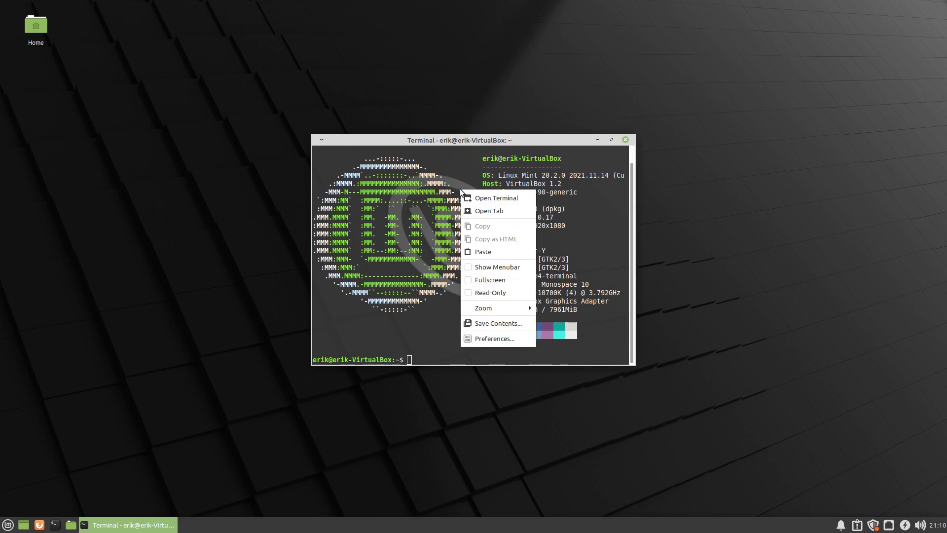
{"action": "left_click", "coordinate": [499, 338]}
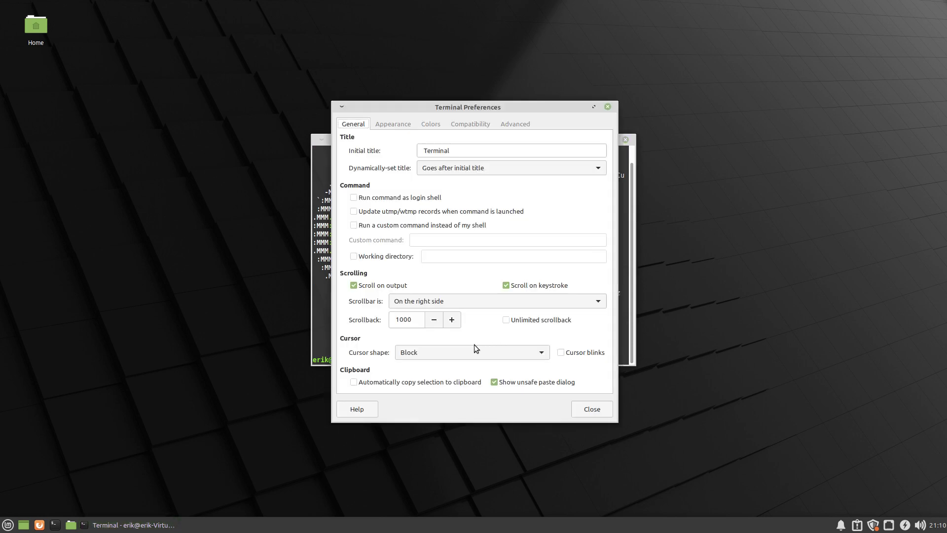
{"action": "left_click", "coordinate": [397, 125]}
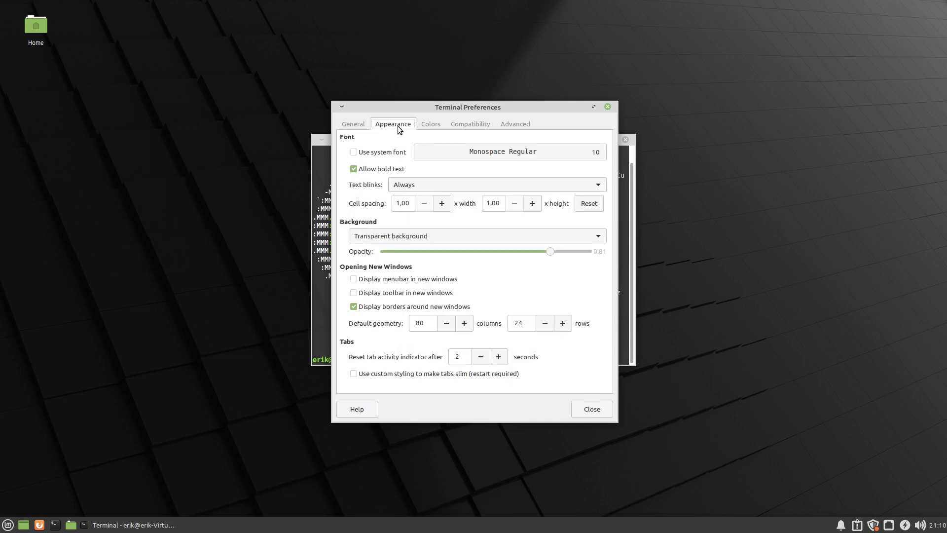
{"action": "left_click", "coordinate": [563, 323]}
{"action": "left_click", "coordinate": [562, 323]}
{"action": "left_click", "coordinate": [590, 408]}
{"action": "left_click", "coordinate": [625, 143]}
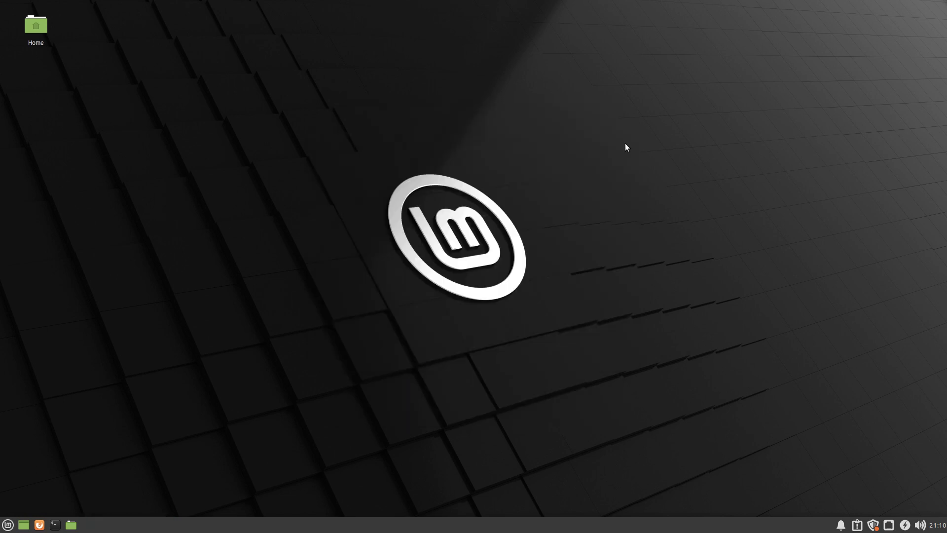
{"action": "key", "text": "ctrl+alt+t"}
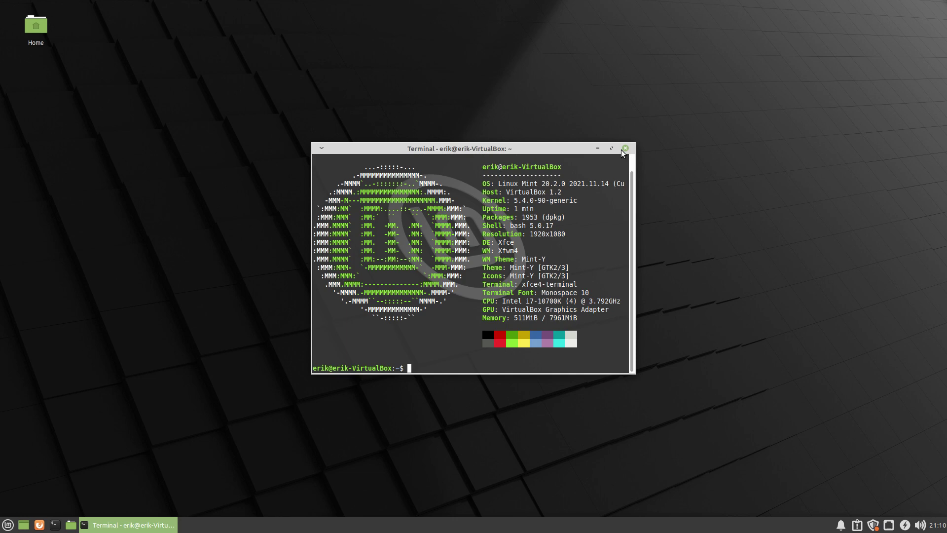
{"action": "left_click_drag", "start_coordinate": [507, 200], "coordinate": [582, 199]}
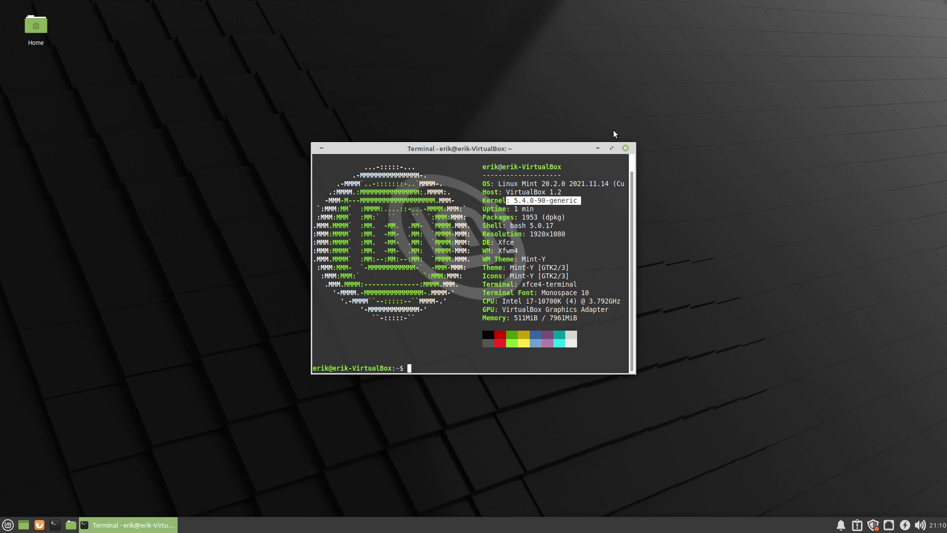
{"action": "left_click", "coordinate": [625, 148]}
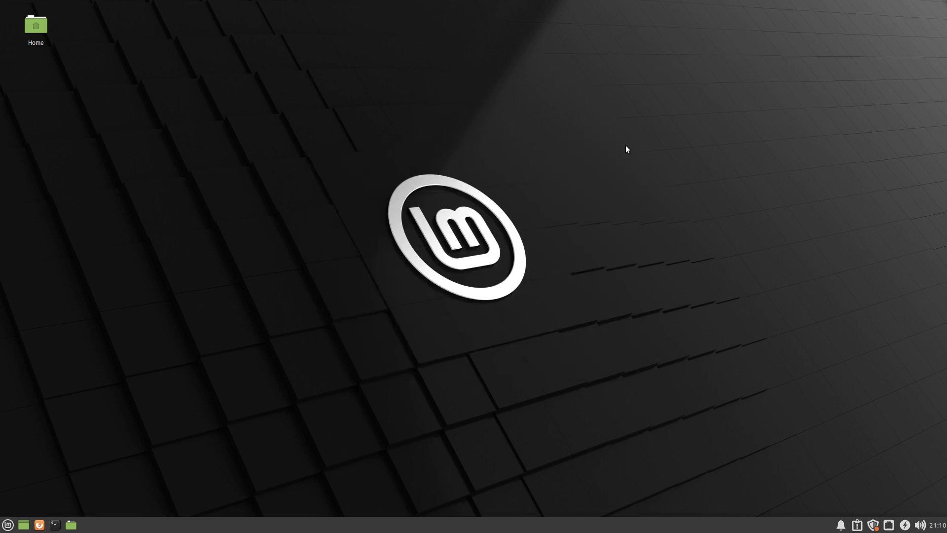
{"action": "left_click", "coordinate": [8, 525]}
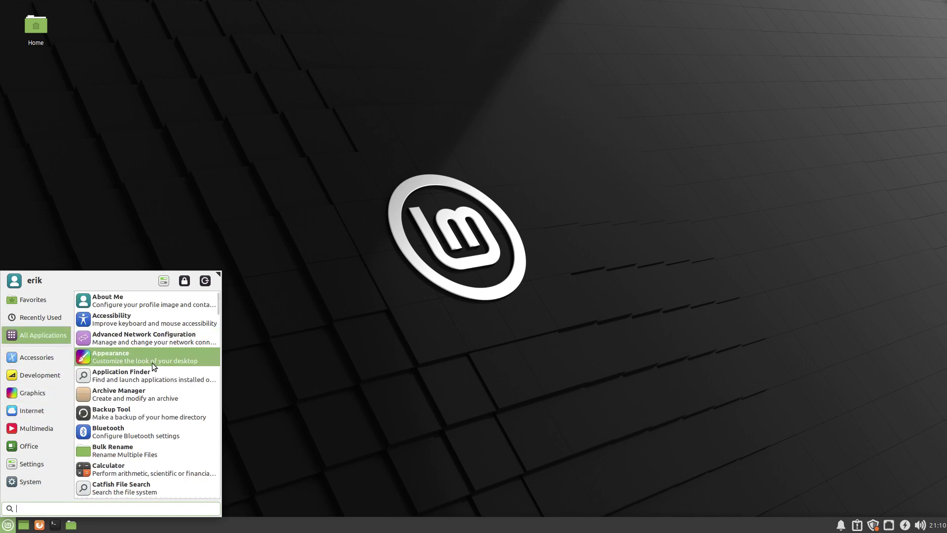
{"action": "scroll", "coordinate": [152, 363], "scroll_direction": "down", "scroll_amount": 5}
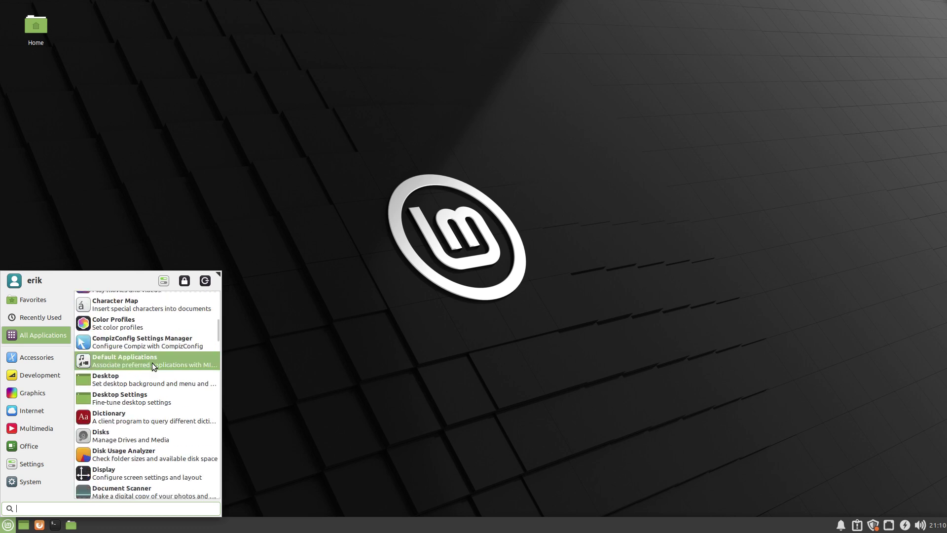
{"action": "left_click", "coordinate": [303, 354]}
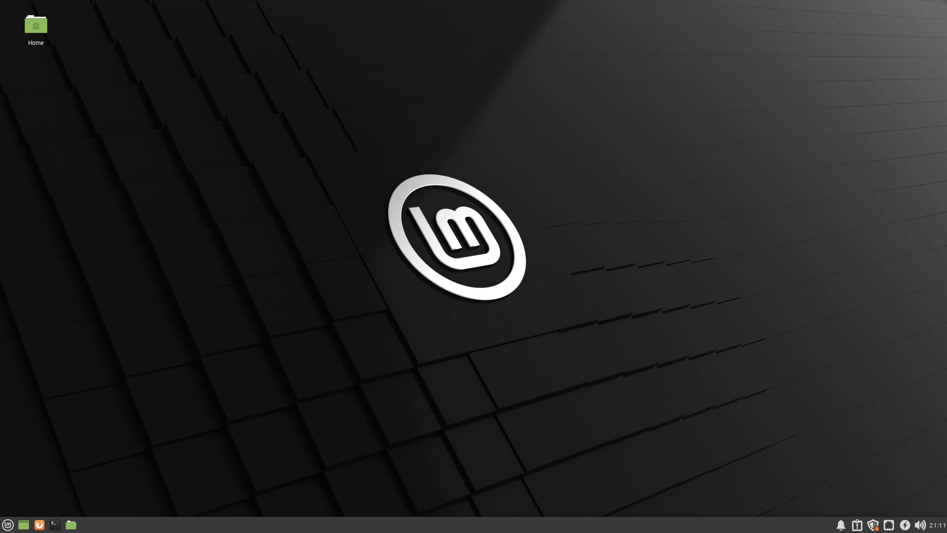
Start Firefox, dismiss its popups, search 'ostechnic cubic', and accept Yahoo's consent prompt.
{"action": "left_click", "coordinate": [39, 523]}
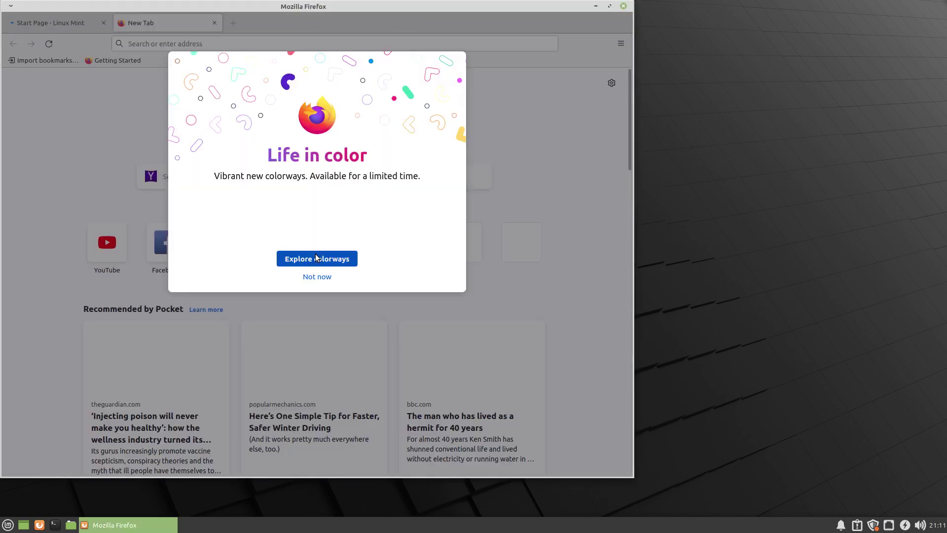
{"action": "left_click", "coordinate": [326, 277]}
{"action": "left_click", "coordinate": [315, 259]}
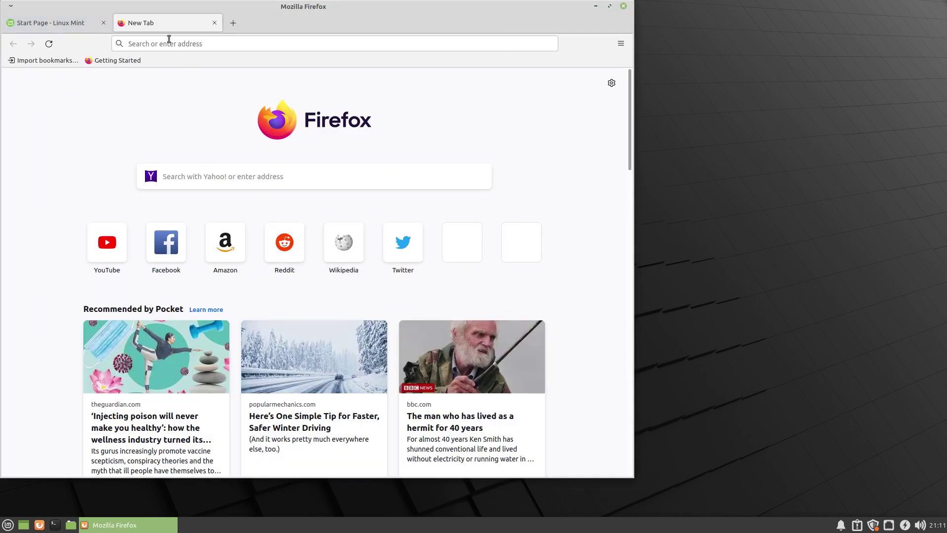
{"action": "left_click", "coordinate": [164, 42]}
{"action": "type", "text": "o"}
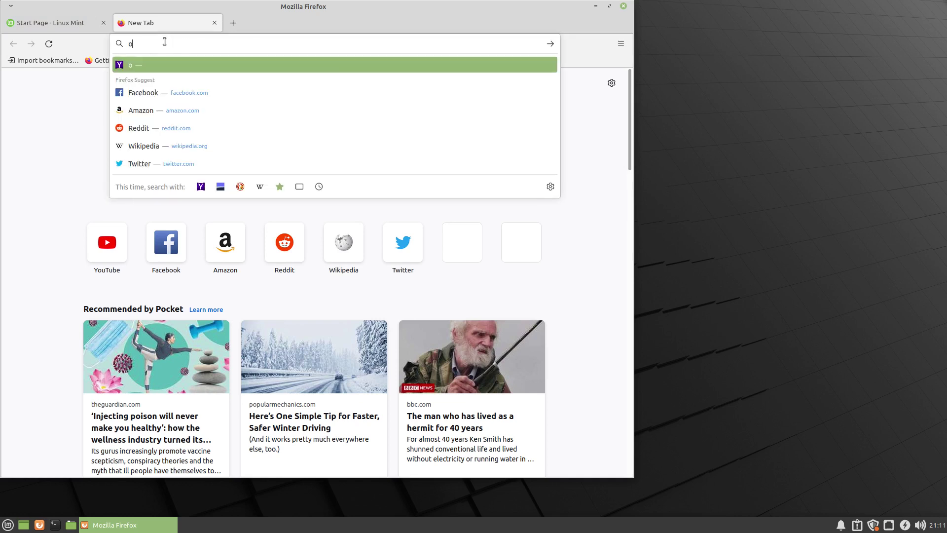
{"action": "type", "text": "stechnic"}
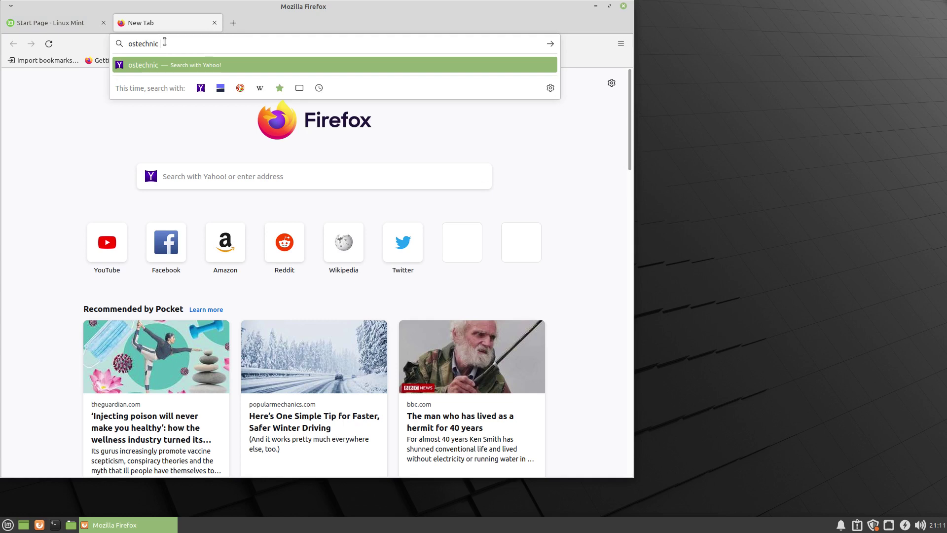
{"action": "type", "text": " cubic"}
{"action": "key", "text": "Return"}
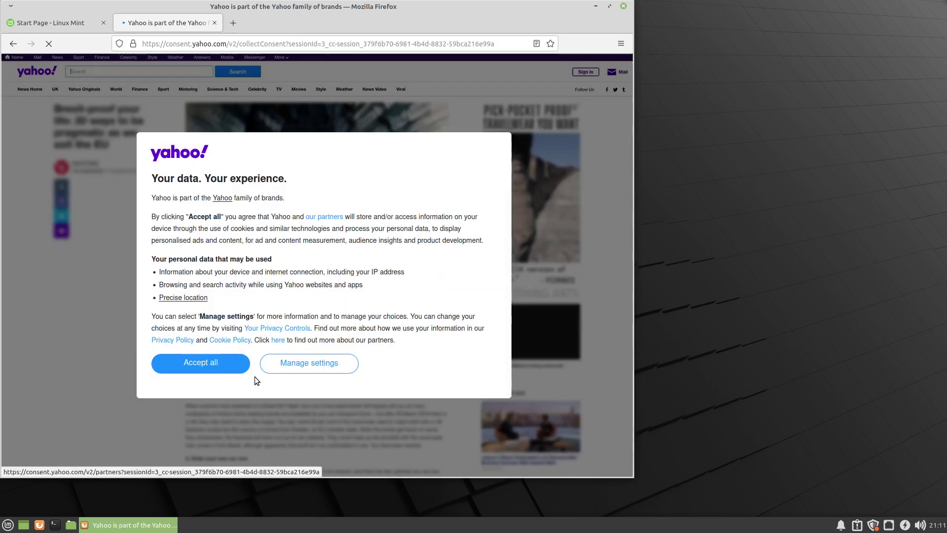
{"action": "left_click", "coordinate": [211, 365]}
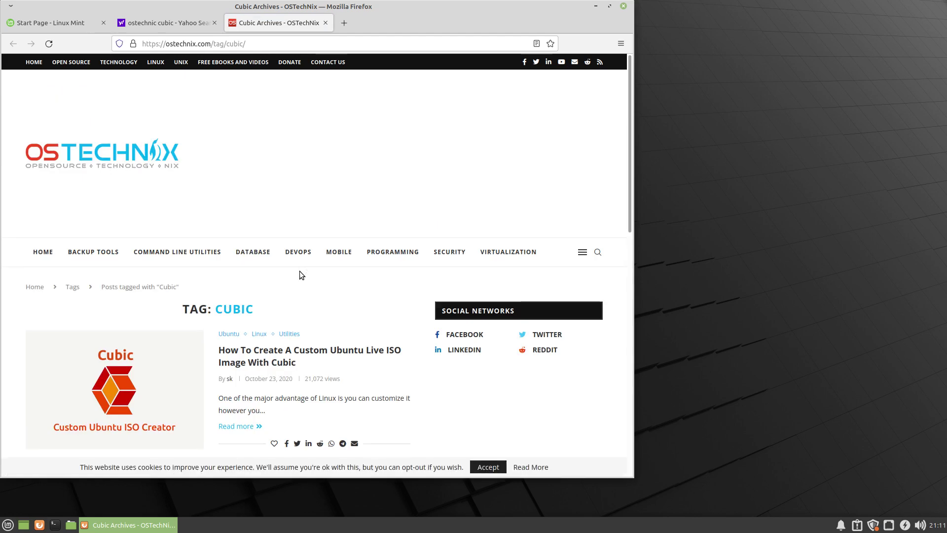
Open the Cubic custom Ubuntu ISO article, skim it, and select 'Ubuntu' in its title.
{"action": "scroll", "coordinate": [302, 287], "scroll_direction": "down", "scroll_amount": 2}
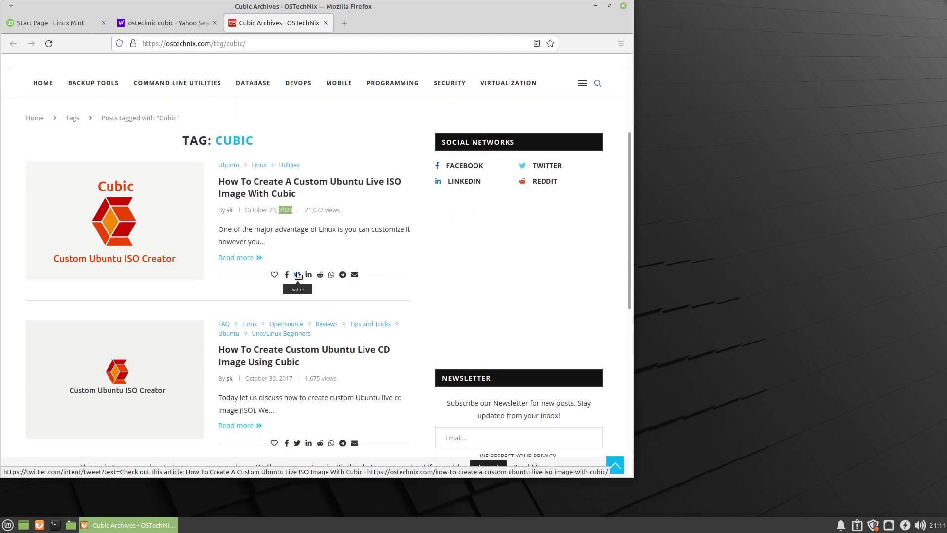
{"action": "left_click", "coordinate": [296, 196]}
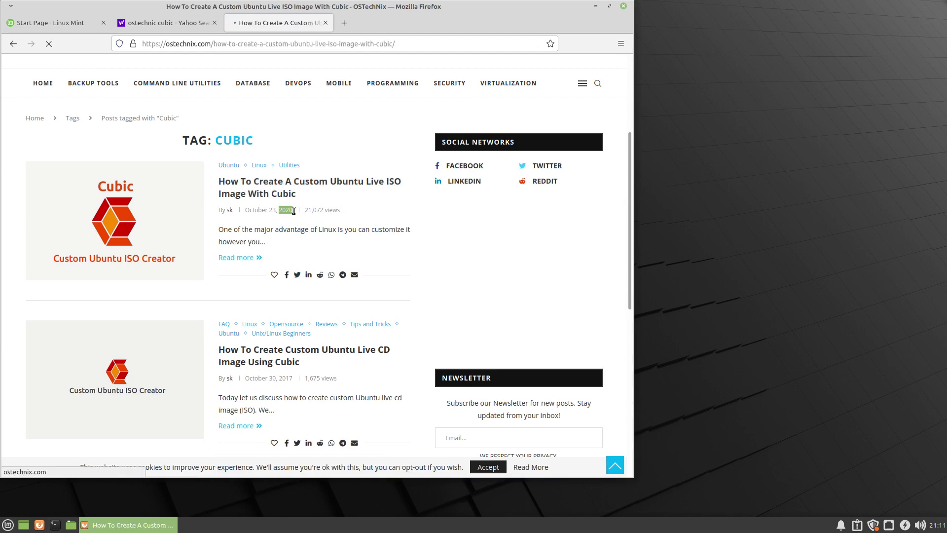
{"action": "scroll", "coordinate": [297, 250], "scroll_direction": "down", "scroll_amount": 5}
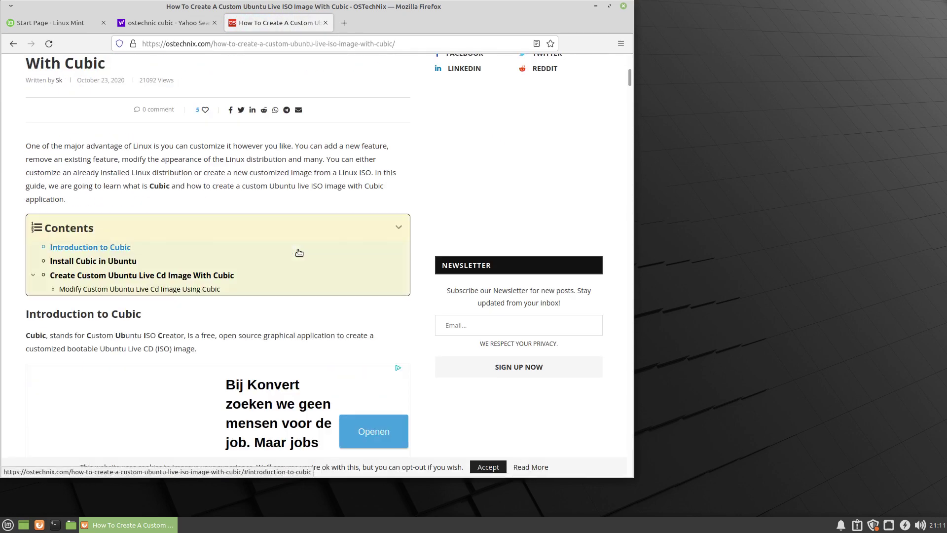
{"action": "scroll", "coordinate": [299, 252], "scroll_direction": "down", "scroll_amount": 4}
{"action": "scroll", "coordinate": [299, 253], "scroll_direction": "down", "scroll_amount": 6}
{"action": "scroll", "coordinate": [298, 252], "scroll_direction": "down", "scroll_amount": 4}
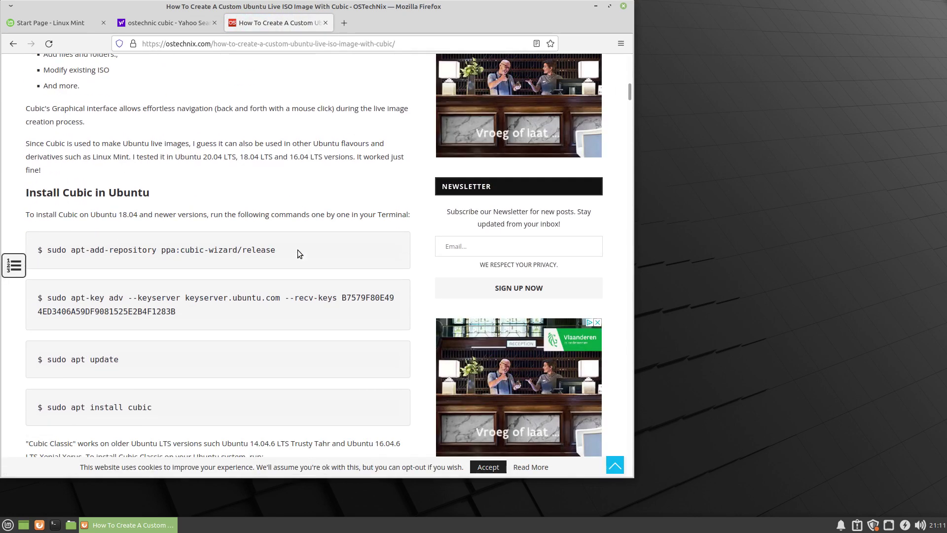
{"action": "scroll", "coordinate": [298, 252], "scroll_direction": "down", "scroll_amount": 4}
{"action": "key", "text": "Home"}
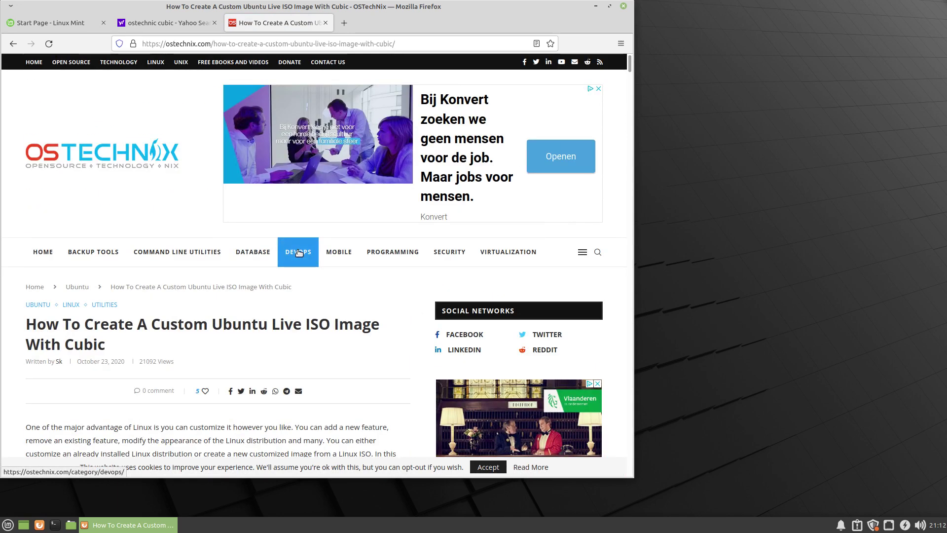
{"action": "scroll", "coordinate": [299, 253], "scroll_direction": "down", "scroll_amount": 4}
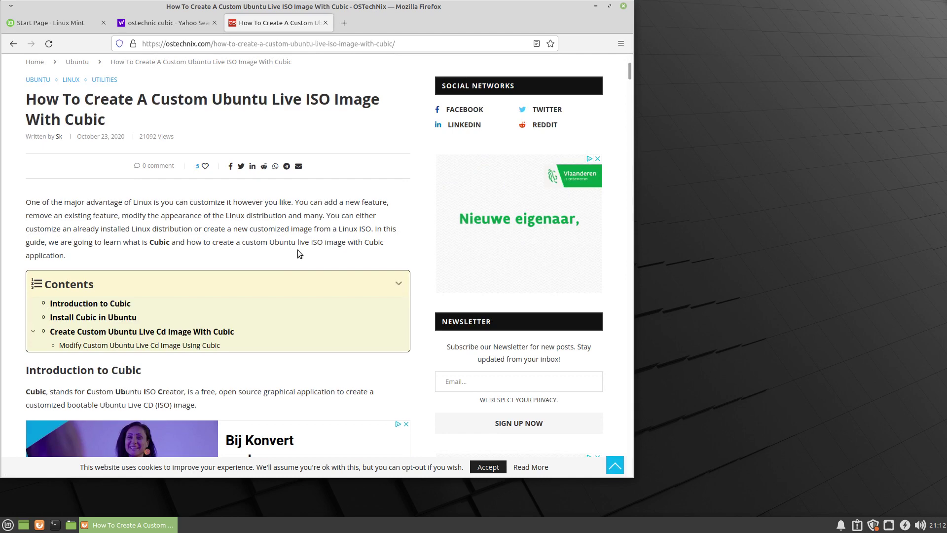
{"action": "double_click", "coordinate": [237, 104]}
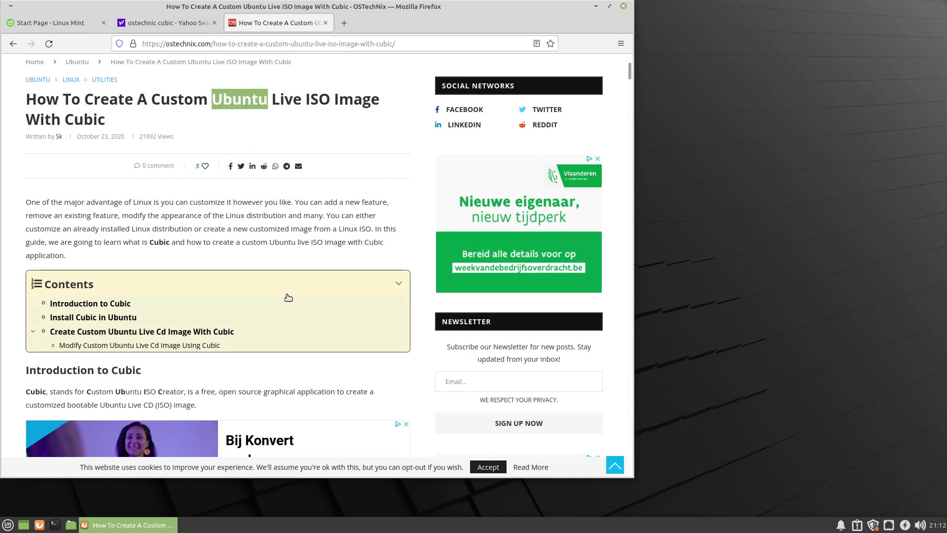
Scroll to the install commands, select the apt-key command, and continue to the ISO selection screenshot.
{"action": "scroll", "coordinate": [288, 291], "scroll_direction": "down", "scroll_amount": 6}
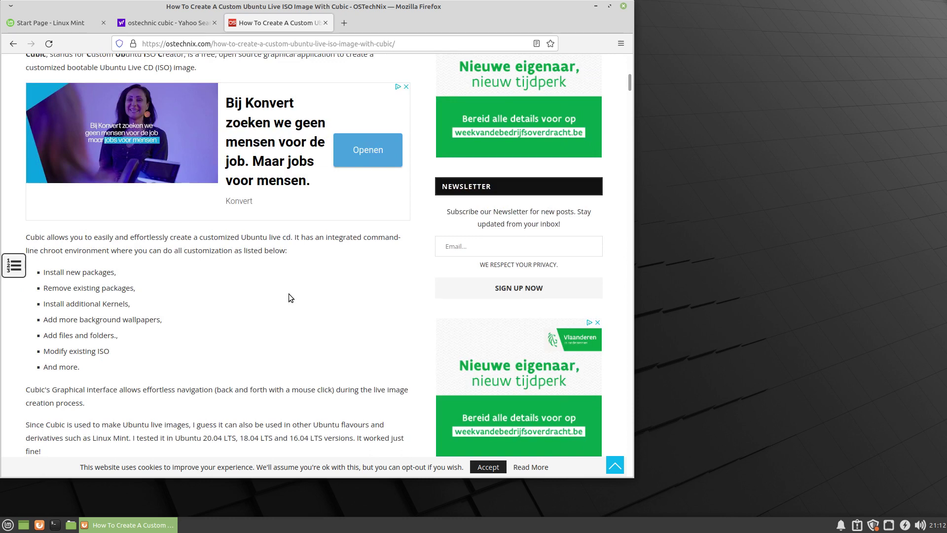
{"action": "scroll", "coordinate": [289, 294], "scroll_direction": "down", "scroll_amount": 5}
{"action": "scroll", "coordinate": [289, 297], "scroll_direction": "down", "scroll_amount": 3}
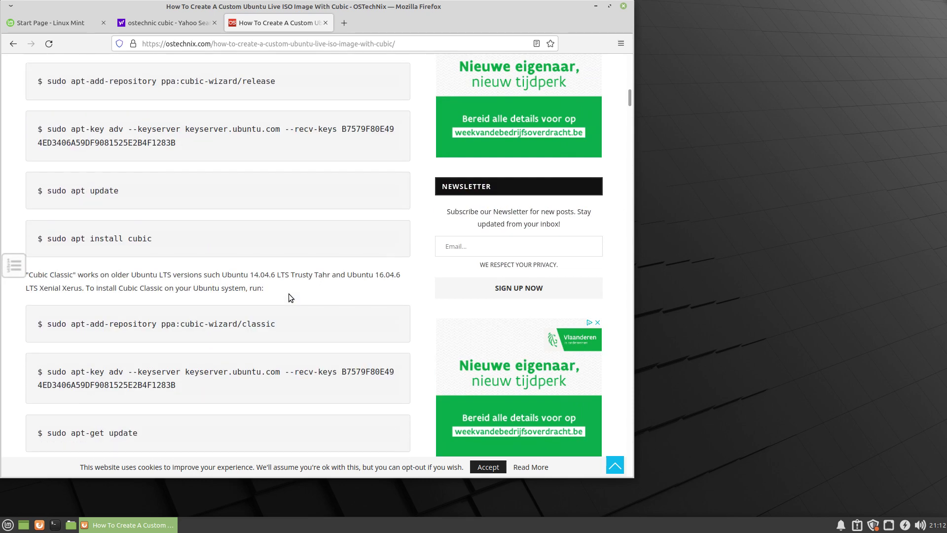
{"action": "left_click_drag", "start_coordinate": [176, 142], "coordinate": [48, 129]}
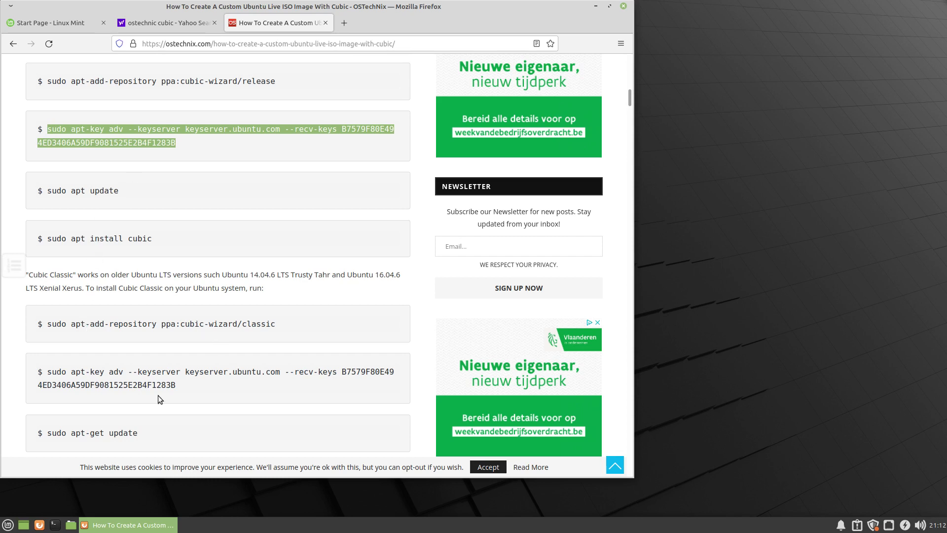
{"action": "left_click_drag", "start_coordinate": [248, 274], "coordinate": [329, 275]}
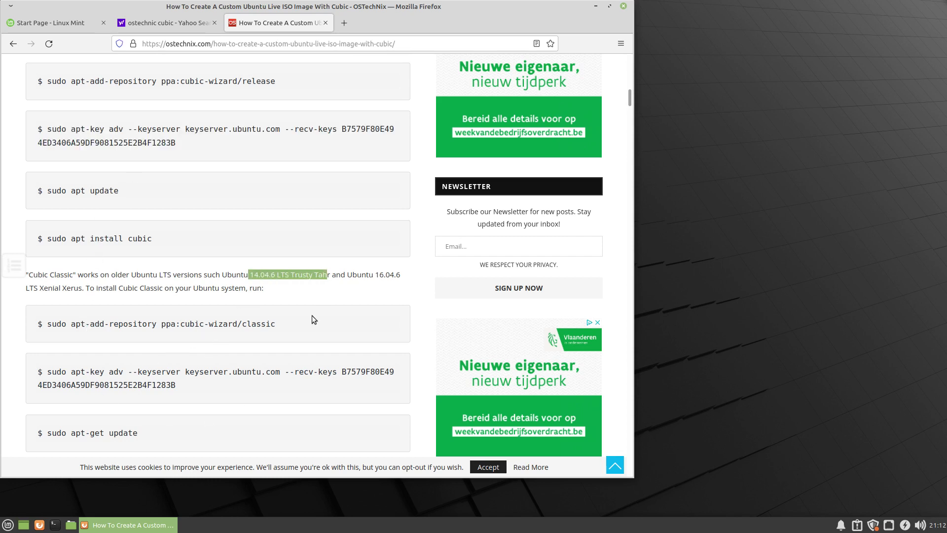
{"action": "scroll", "coordinate": [282, 345], "scroll_direction": "down", "scroll_amount": 7}
{"action": "scroll", "coordinate": [281, 346], "scroll_direction": "down", "scroll_amount": 6}
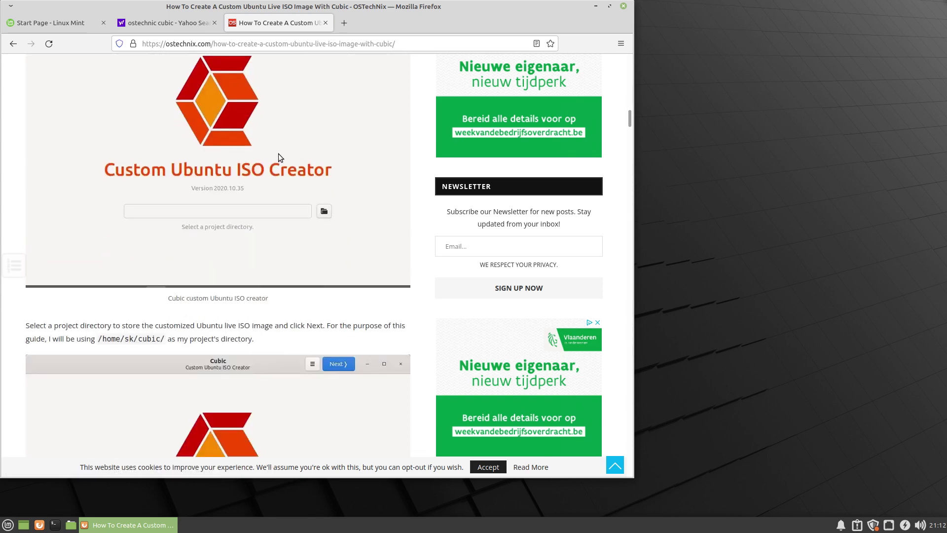
{"action": "scroll", "coordinate": [150, 433], "scroll_direction": "down", "scroll_amount": 5}
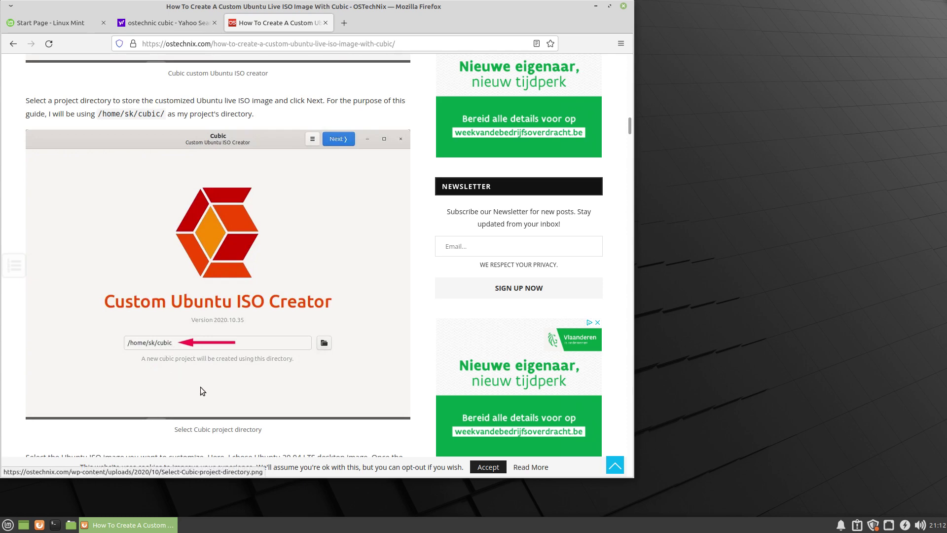
{"action": "scroll", "coordinate": [200, 387], "scroll_direction": "down", "scroll_amount": 5}
{"action": "scroll", "coordinate": [200, 389], "scroll_direction": "down", "scroll_amount": 3}
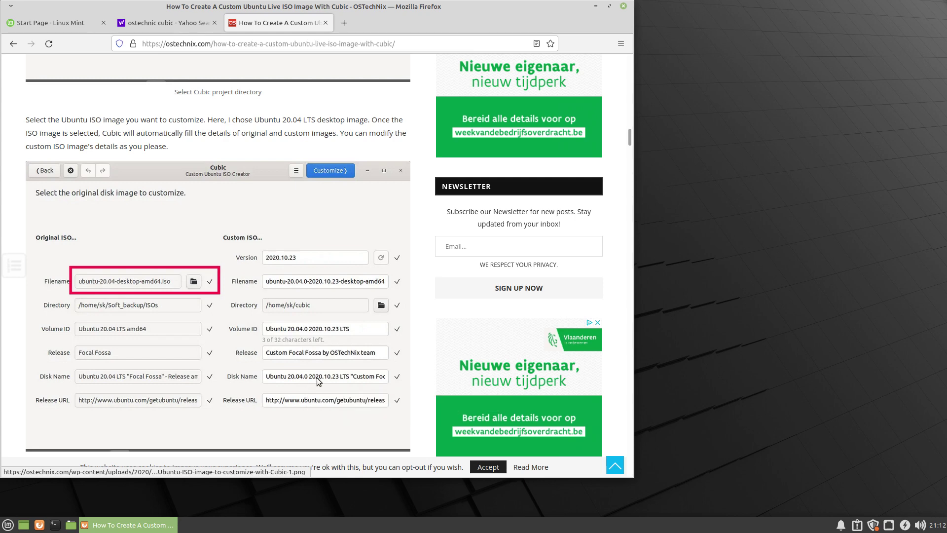
Scroll past the terminal, Paste File and Copy screenshots down to the wallpapers section.
{"action": "scroll", "coordinate": [336, 367], "scroll_direction": "down", "scroll_amount": 5}
{"action": "scroll", "coordinate": [337, 367], "scroll_direction": "down", "scroll_amount": 3}
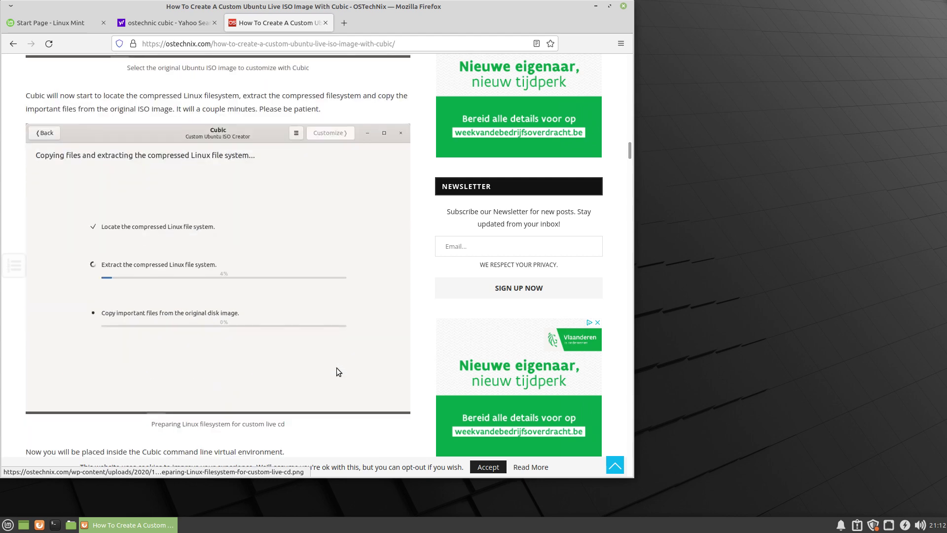
{"action": "scroll", "coordinate": [293, 319], "scroll_direction": "down", "scroll_amount": 2}
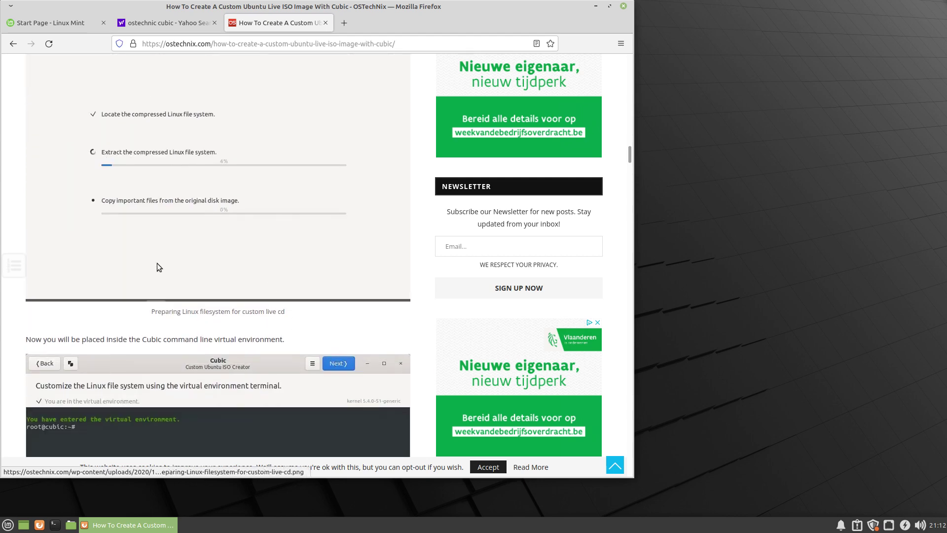
{"action": "scroll", "coordinate": [157, 263], "scroll_direction": "down", "scroll_amount": 5}
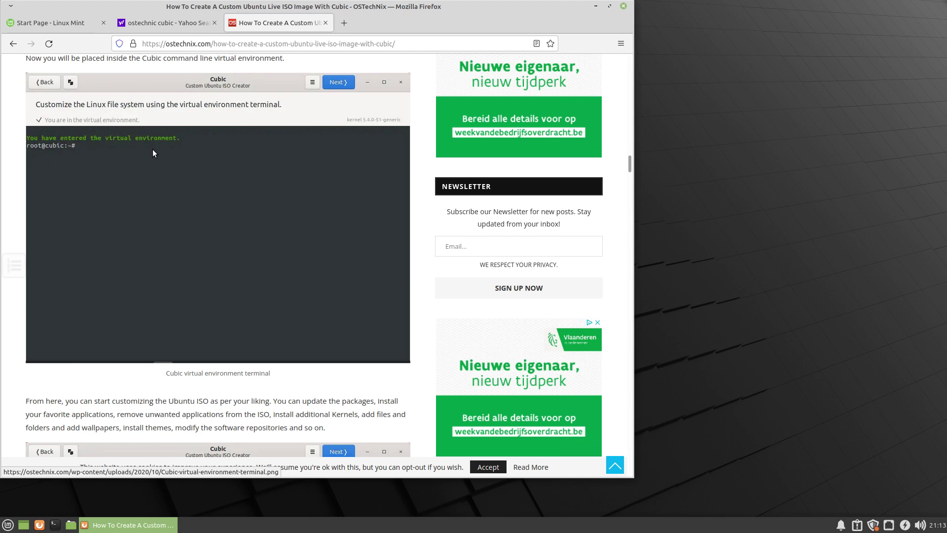
{"action": "scroll", "coordinate": [193, 241], "scroll_direction": "down", "scroll_amount": 4}
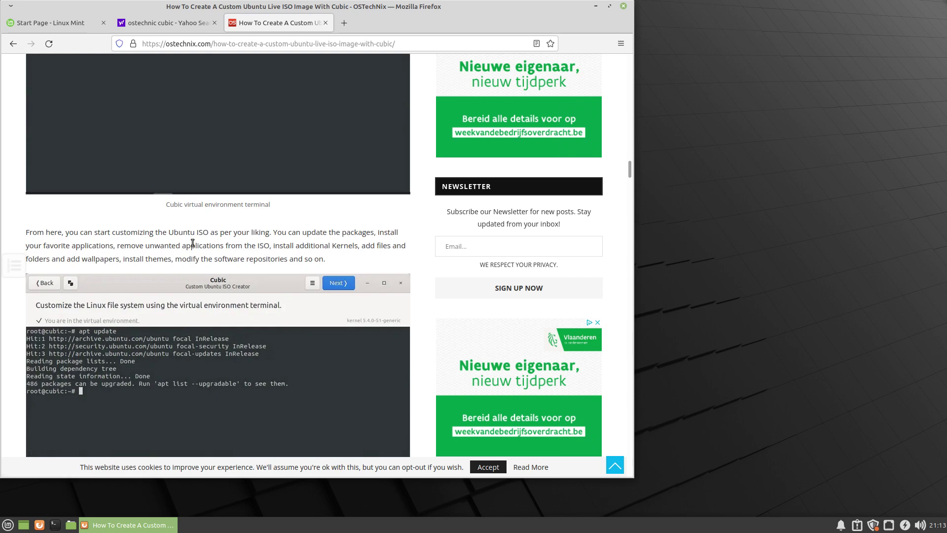
{"action": "scroll", "coordinate": [192, 243], "scroll_direction": "down", "scroll_amount": 5}
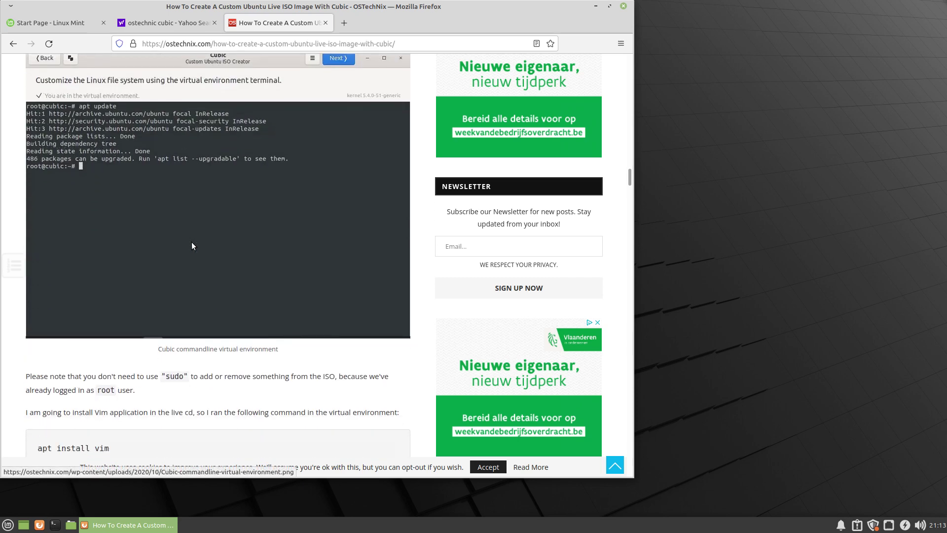
{"action": "scroll", "coordinate": [192, 243], "scroll_direction": "down", "scroll_amount": 5}
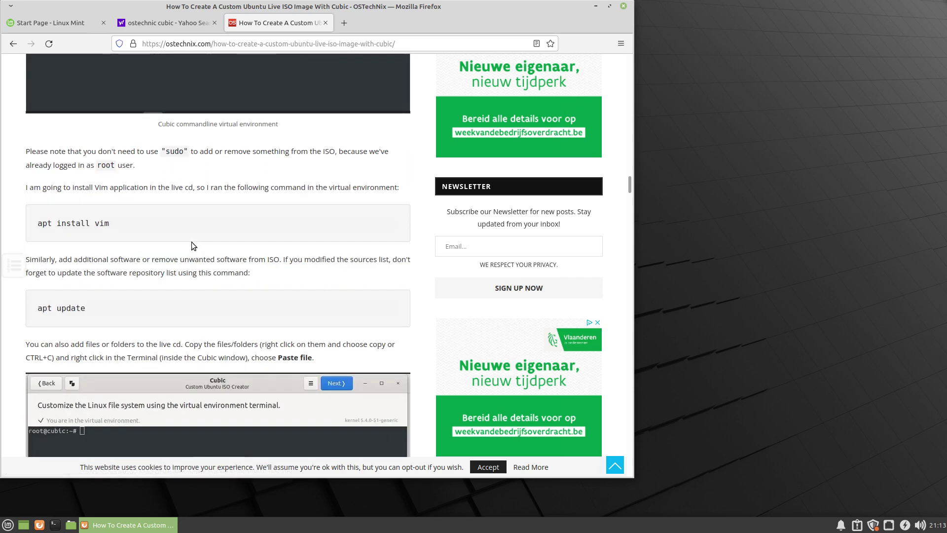
{"action": "scroll", "coordinate": [192, 246], "scroll_direction": "down", "scroll_amount": 5}
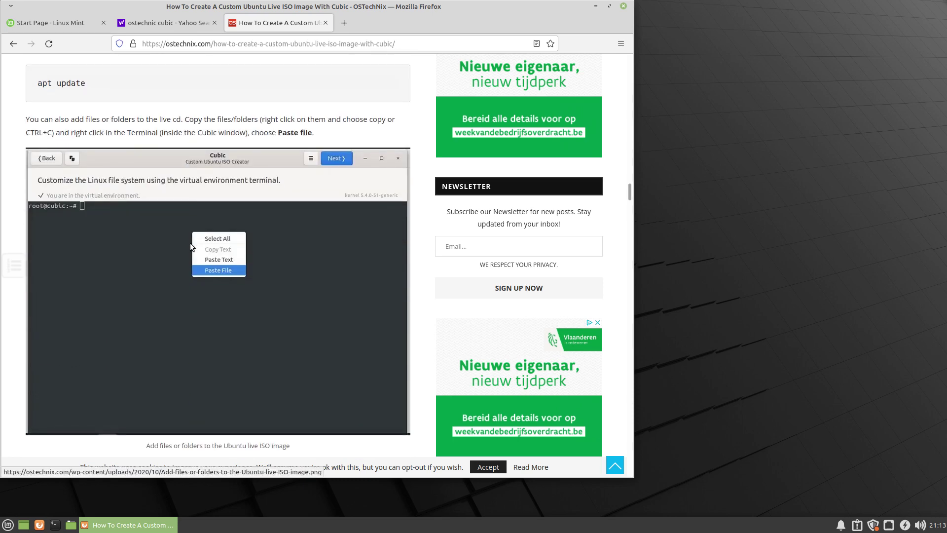
{"action": "scroll", "coordinate": [190, 243], "scroll_direction": "down", "scroll_amount": 1}
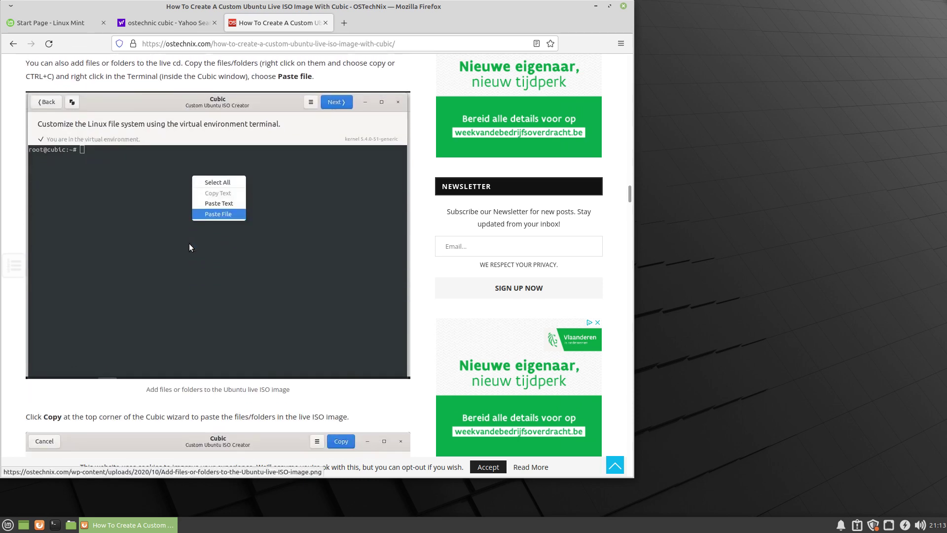
{"action": "scroll", "coordinate": [189, 244], "scroll_direction": "down", "scroll_amount": 5}
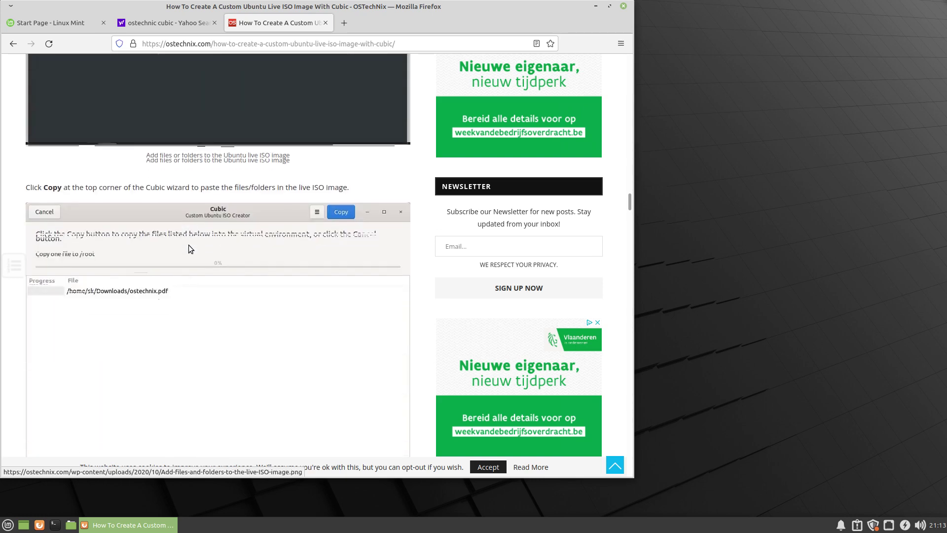
{"action": "scroll", "coordinate": [188, 245], "scroll_direction": "down", "scroll_amount": 8}
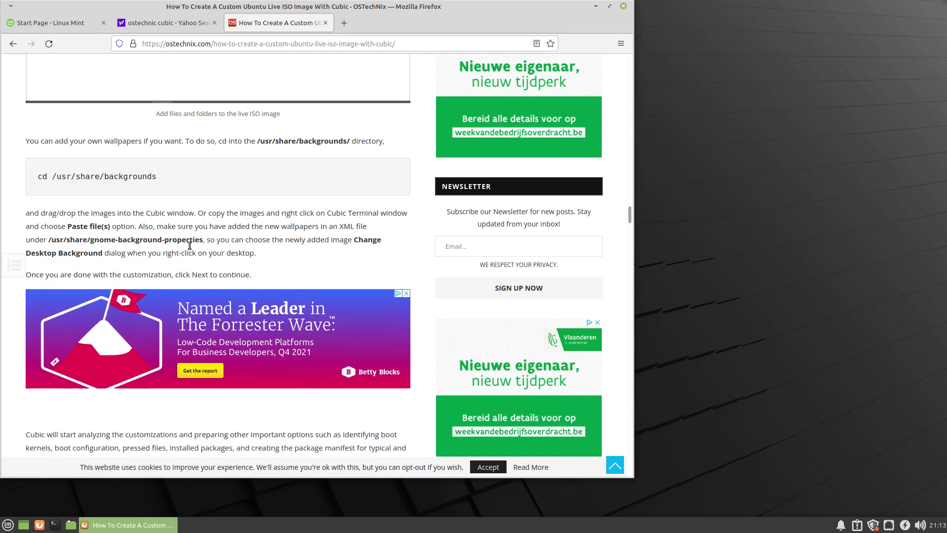
Scroll down, briefly back up to the Copy section, then on to the package-removal list.
{"action": "scroll", "coordinate": [190, 247], "scroll_direction": "down", "scroll_amount": 2}
{"action": "scroll", "coordinate": [190, 245], "scroll_direction": "down", "scroll_amount": 11}
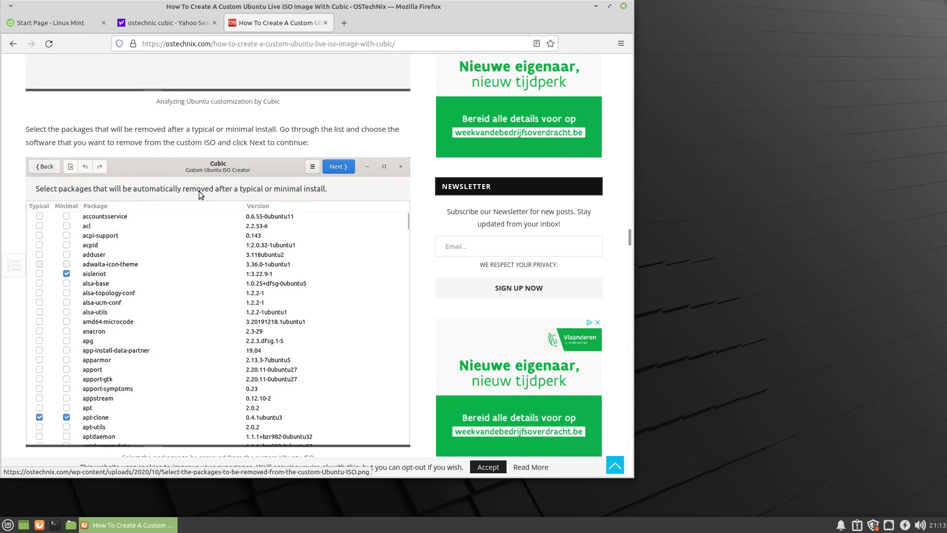
{"action": "scroll", "coordinate": [199, 191], "scroll_direction": "up", "scroll_amount": 15}
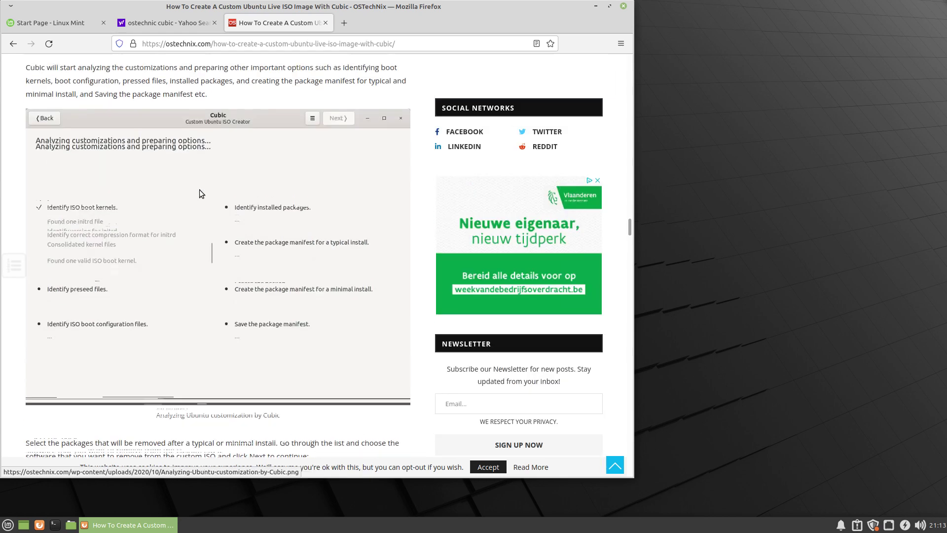
{"action": "scroll", "coordinate": [200, 191], "scroll_direction": "up", "scroll_amount": 15}
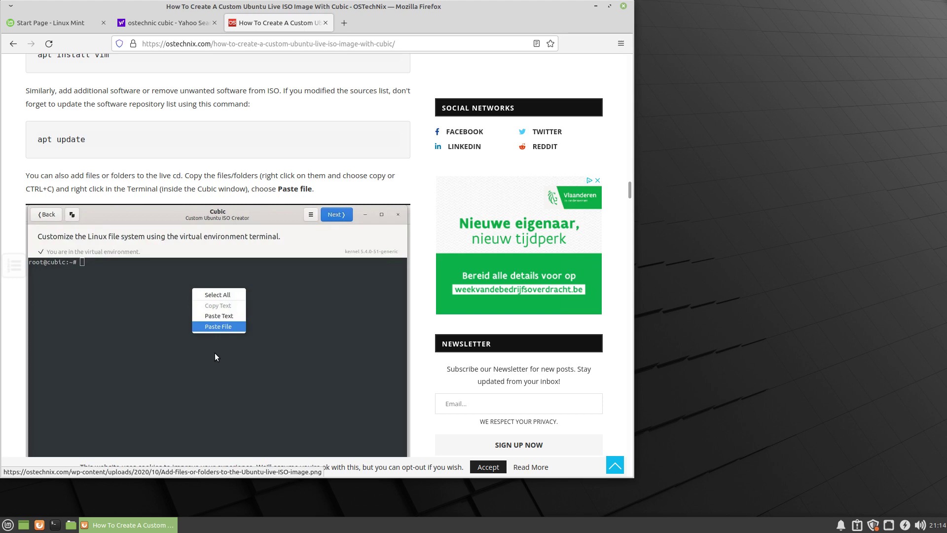
{"action": "scroll", "coordinate": [232, 340], "scroll_direction": "down", "scroll_amount": 3}
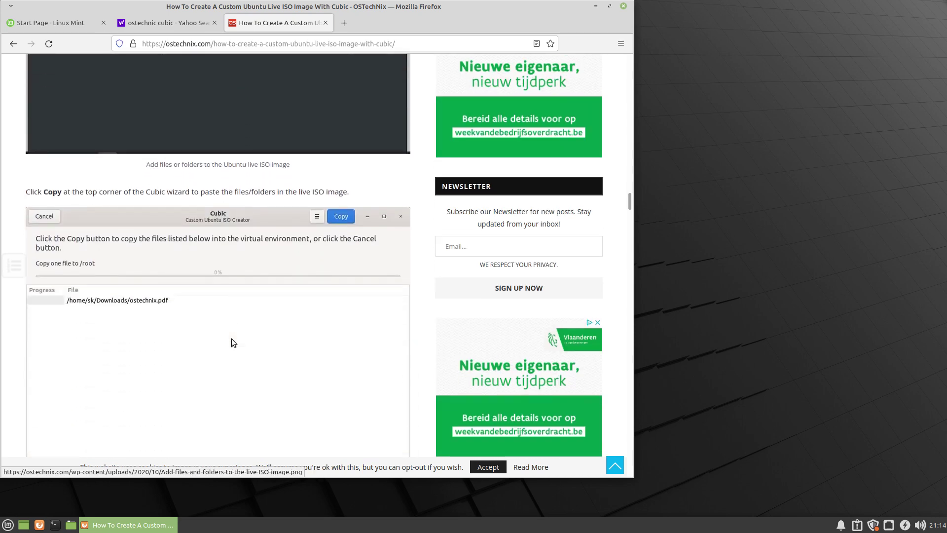
{"action": "scroll", "coordinate": [232, 340], "scroll_direction": "down", "scroll_amount": 6}
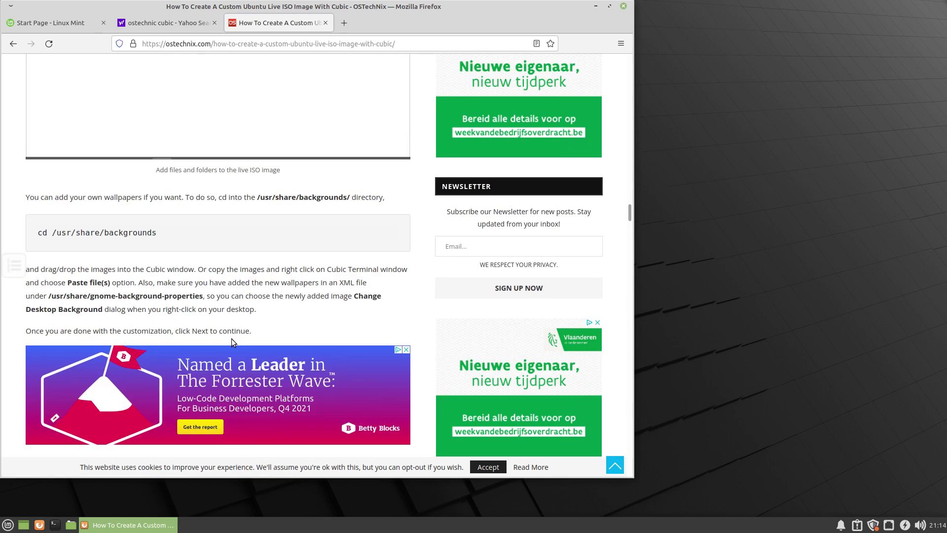
{"action": "scroll", "coordinate": [232, 341], "scroll_direction": "down", "scroll_amount": 15}
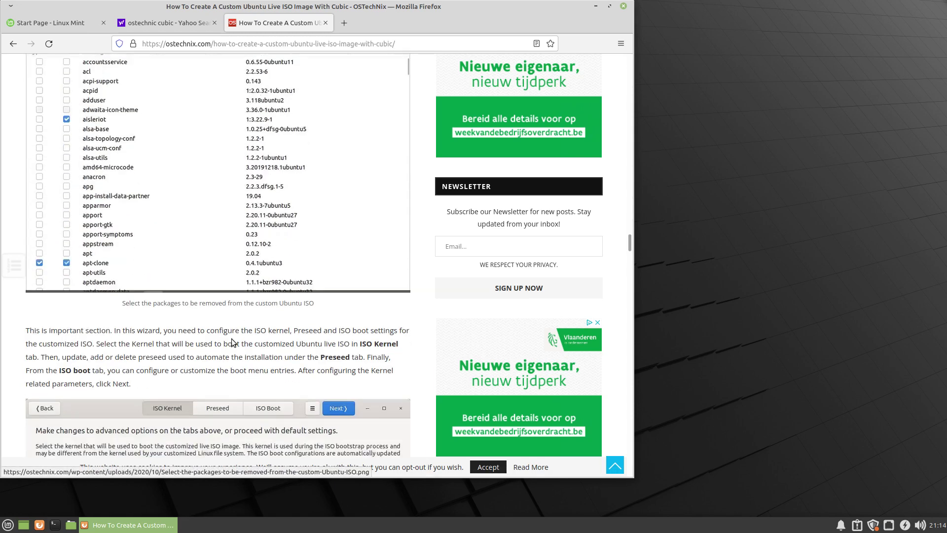
{"action": "scroll", "coordinate": [232, 339], "scroll_direction": "up", "scroll_amount": 4}
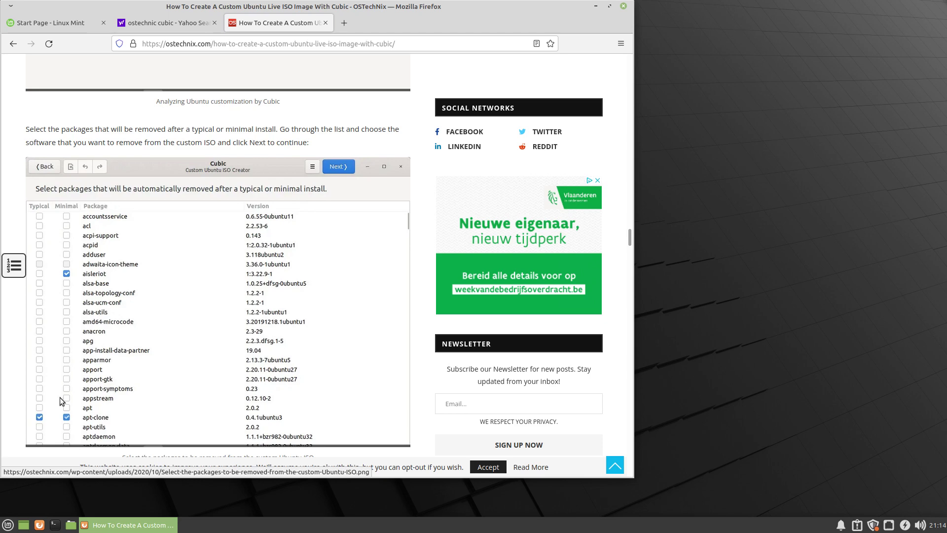
Scroll past the ISO Kernel section, select 'gzip' in the compression paragraph, and reach the chart.
{"action": "scroll", "coordinate": [60, 397], "scroll_direction": "down", "scroll_amount": 3}
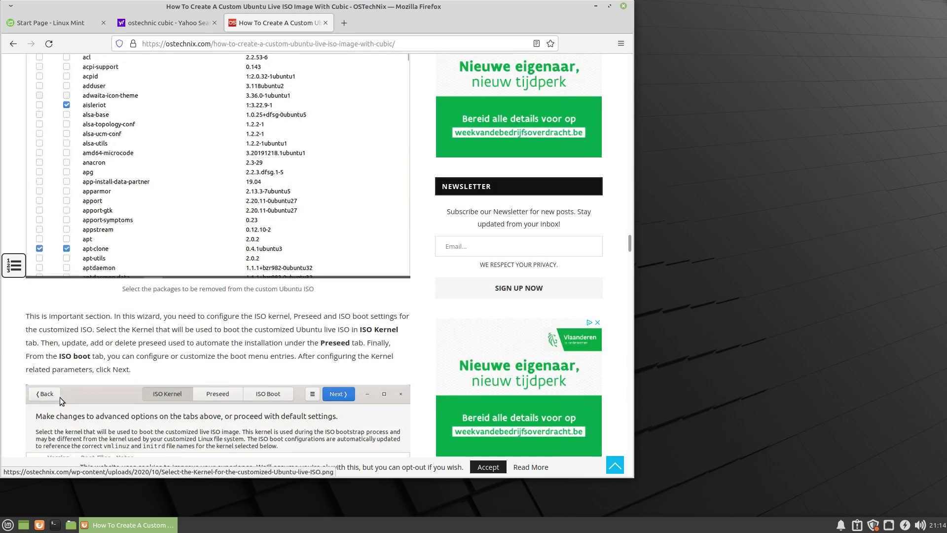
{"action": "scroll", "coordinate": [60, 397], "scroll_direction": "down", "scroll_amount": 3}
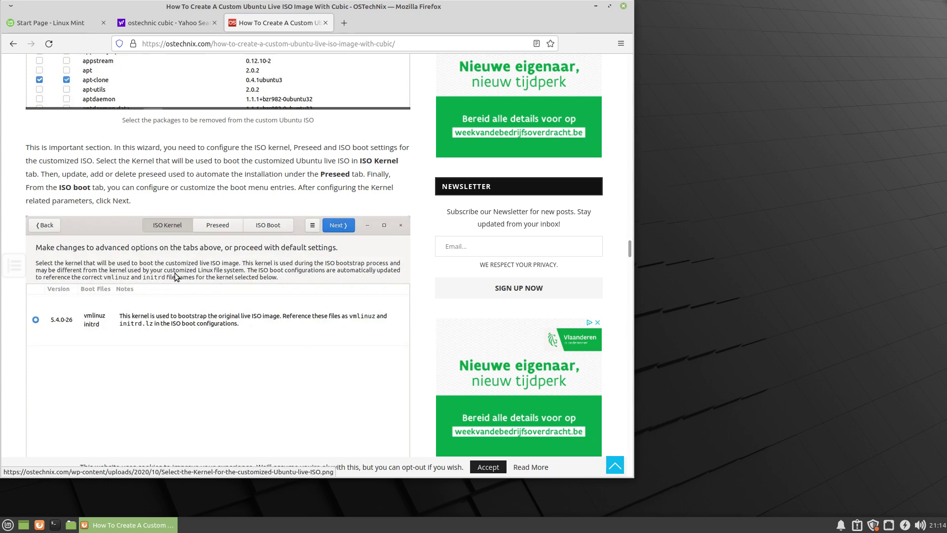
{"action": "scroll", "coordinate": [235, 307], "scroll_direction": "down", "scroll_amount": 5}
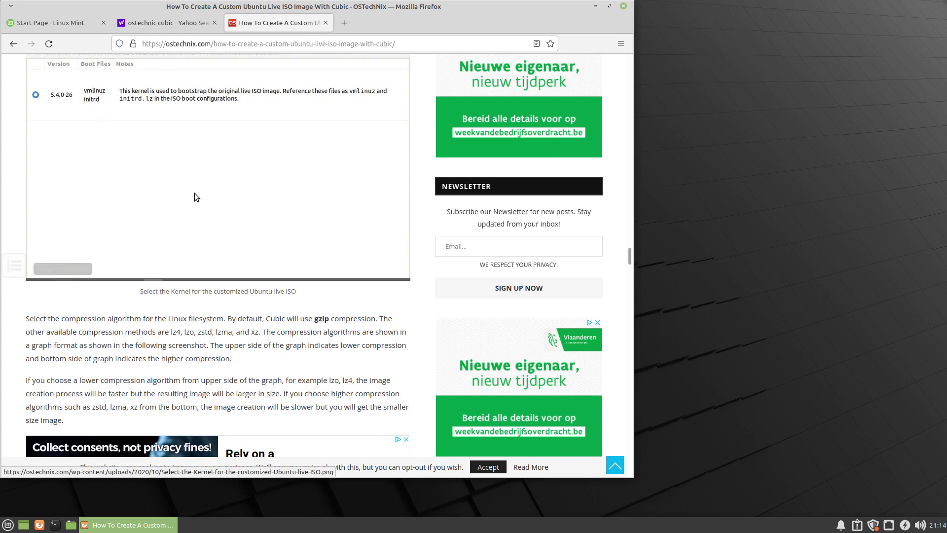
{"action": "scroll", "coordinate": [194, 193], "scroll_direction": "down", "scroll_amount": 5}
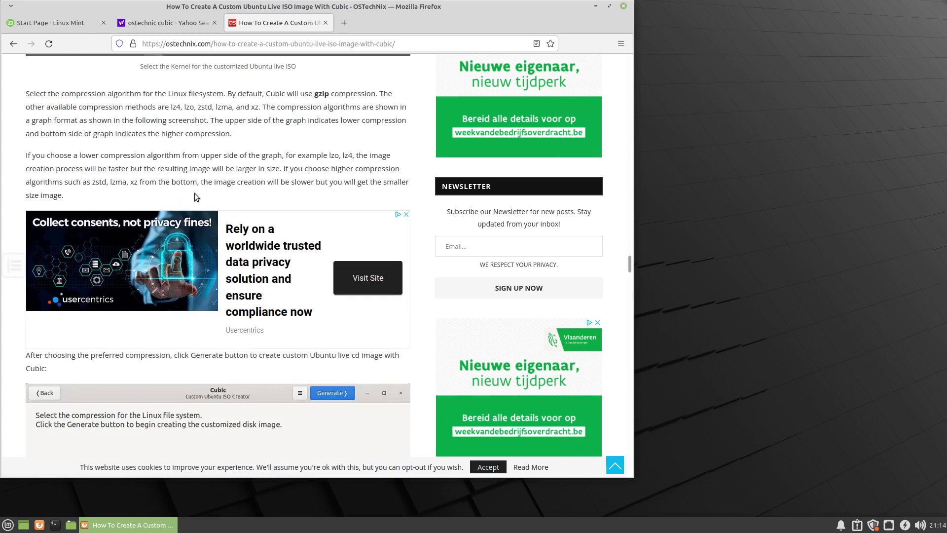
{"action": "double_click", "coordinate": [321, 93]}
{"action": "scroll", "coordinate": [284, 203], "scroll_direction": "down", "scroll_amount": 5}
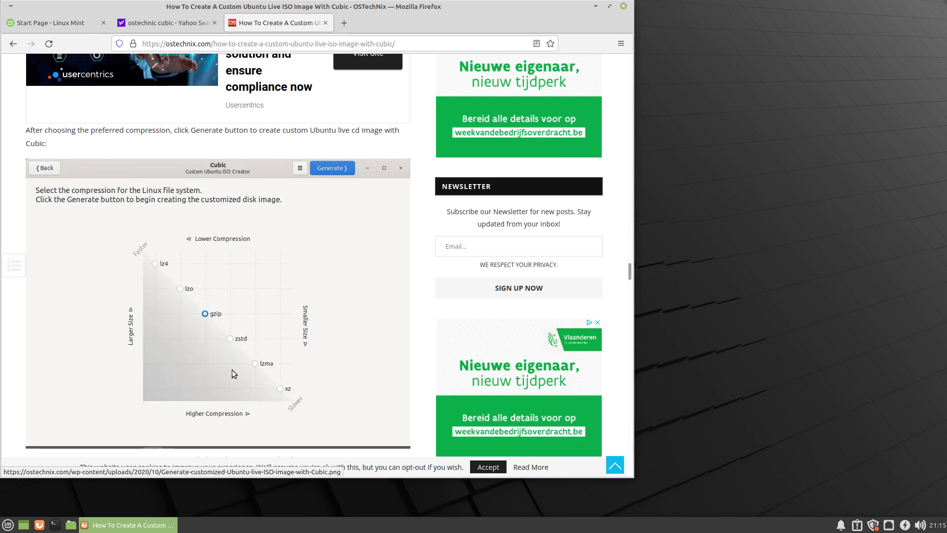
Scroll down to the end of the Cubic article.
{"action": "scroll", "coordinate": [232, 370], "scroll_direction": "down", "scroll_amount": 5}
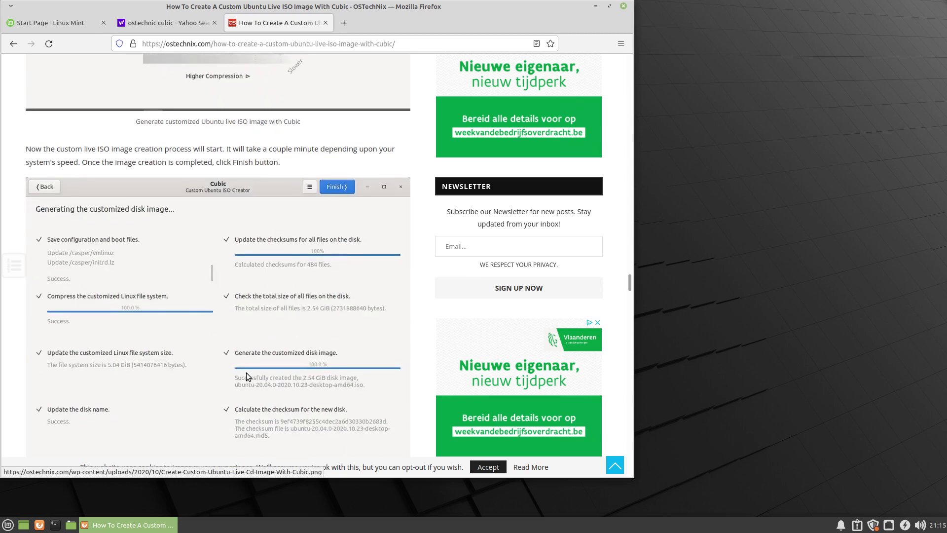
{"action": "scroll", "coordinate": [246, 375], "scroll_direction": "down", "scroll_amount": 1}
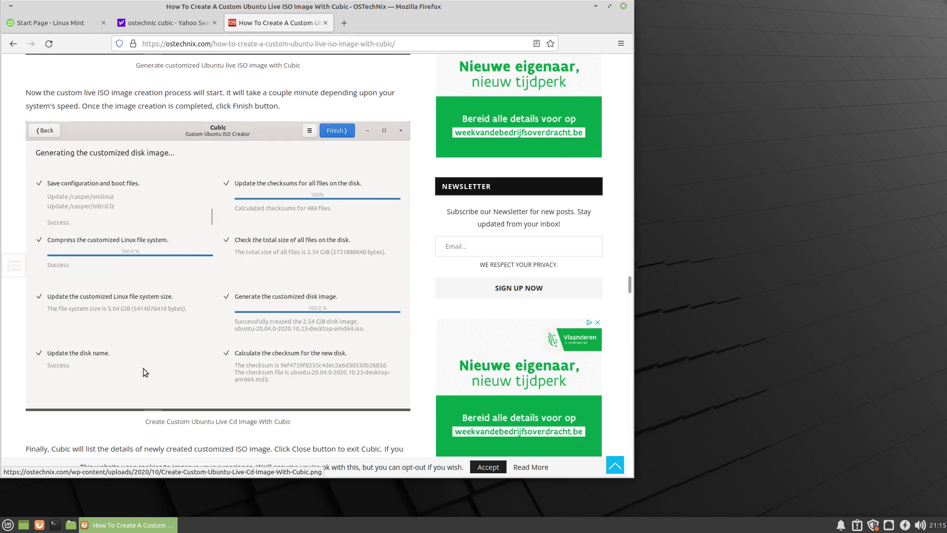
{"action": "scroll", "coordinate": [143, 368], "scroll_direction": "down", "scroll_amount": 3}
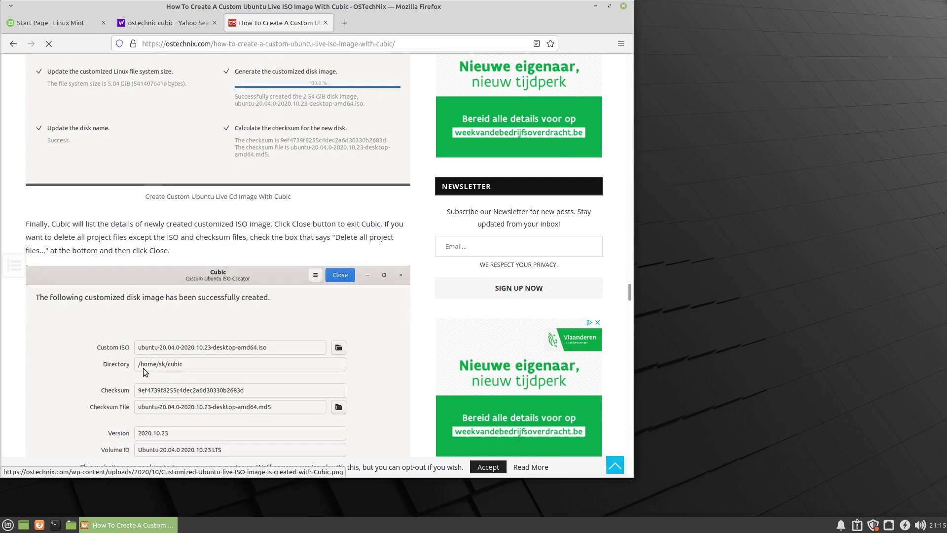
{"action": "scroll", "coordinate": [143, 368], "scroll_direction": "down", "scroll_amount": 2}
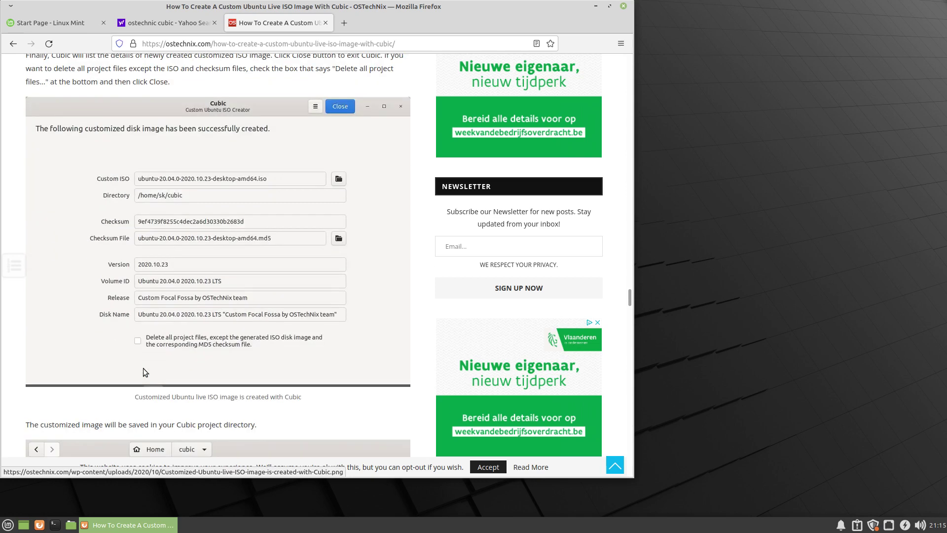
{"action": "scroll", "coordinate": [143, 368], "scroll_direction": "down", "scroll_amount": 3}
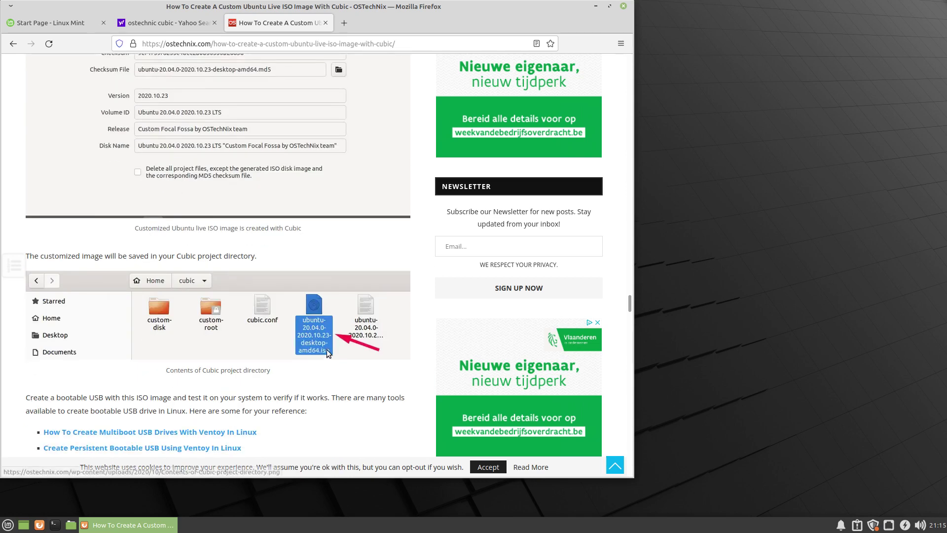
{"action": "scroll", "coordinate": [326, 350], "scroll_direction": "down", "scroll_amount": 5}
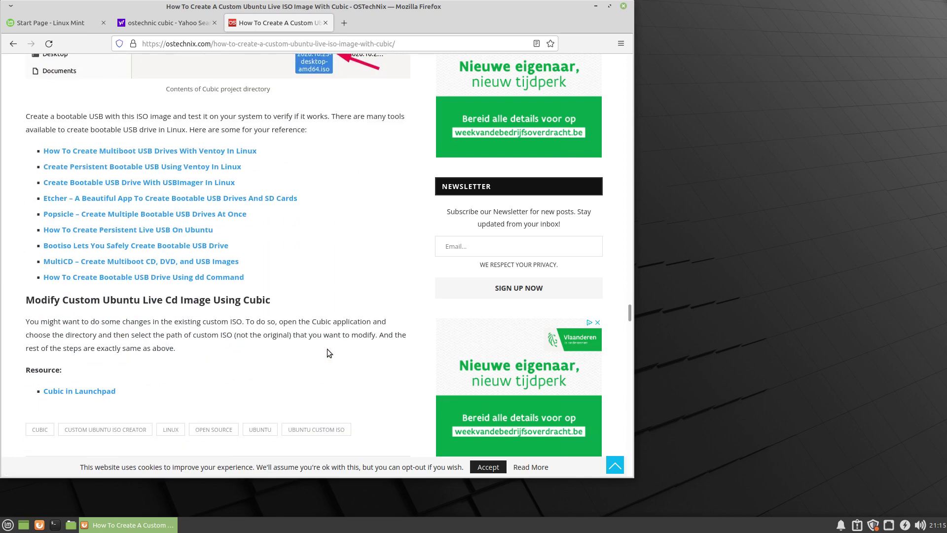
Minimize Firefox, then open and close the Mint application menu.
{"action": "left_click", "coordinate": [595, 6]}
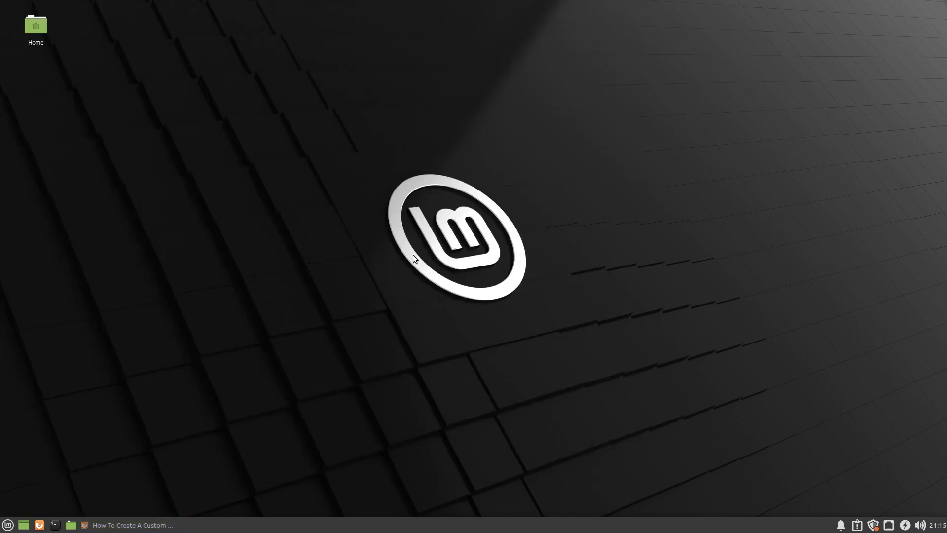
{"action": "left_click", "coordinate": [7, 525]}
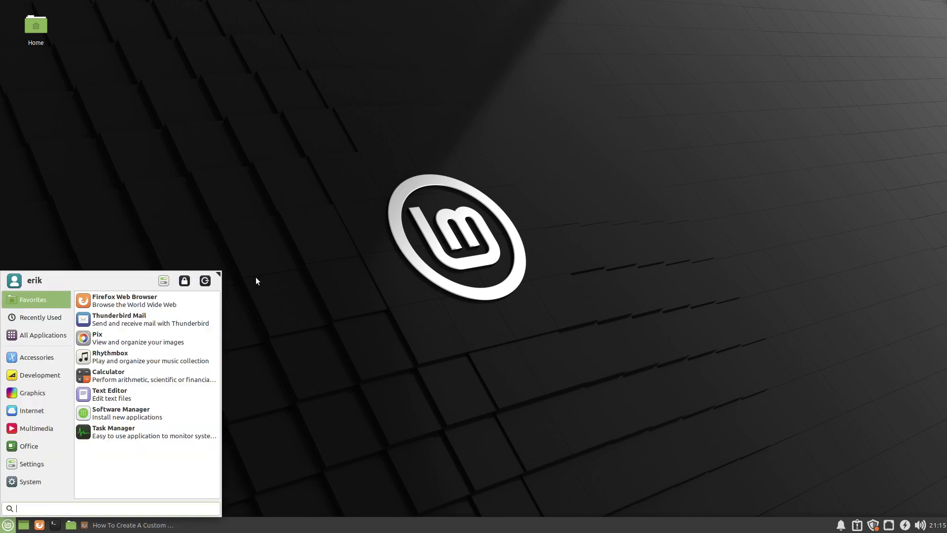
{"action": "left_click", "coordinate": [329, 267]}
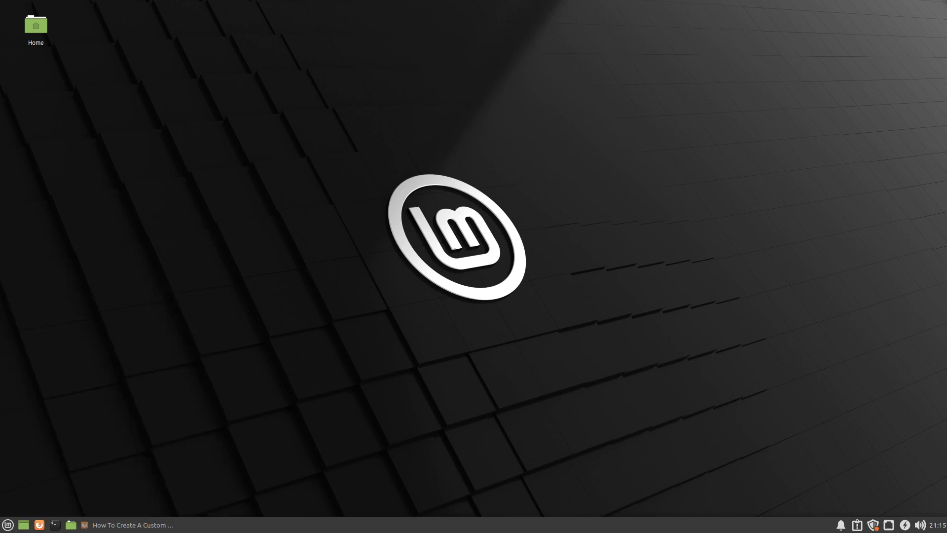